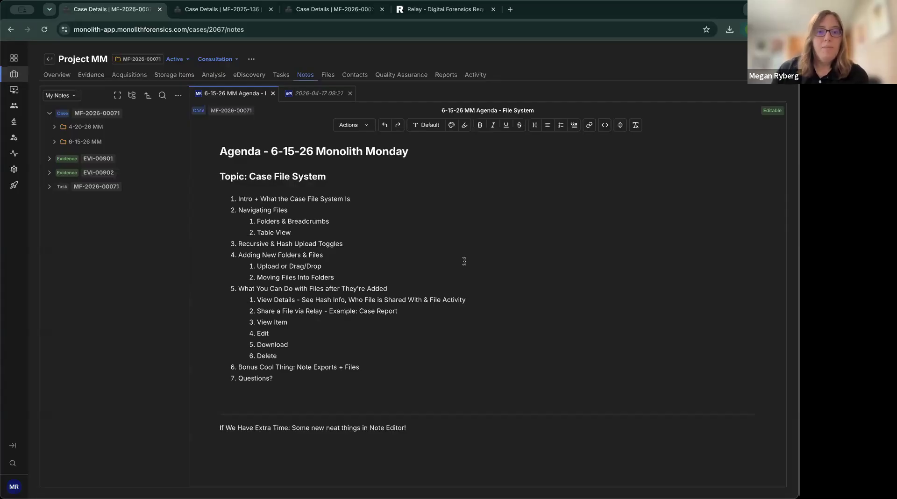
Place the cursor below the Questions? agenda item, then switch to the MF-2025-136 Smith Fraud Case Files tab.
{"action": "left_click", "coordinate": [286, 378]}
{"action": "left_click_drag", "start_coordinate": [244, 377], "coordinate": [238, 378]}
{"action": "left_click", "coordinate": [327, 384]}
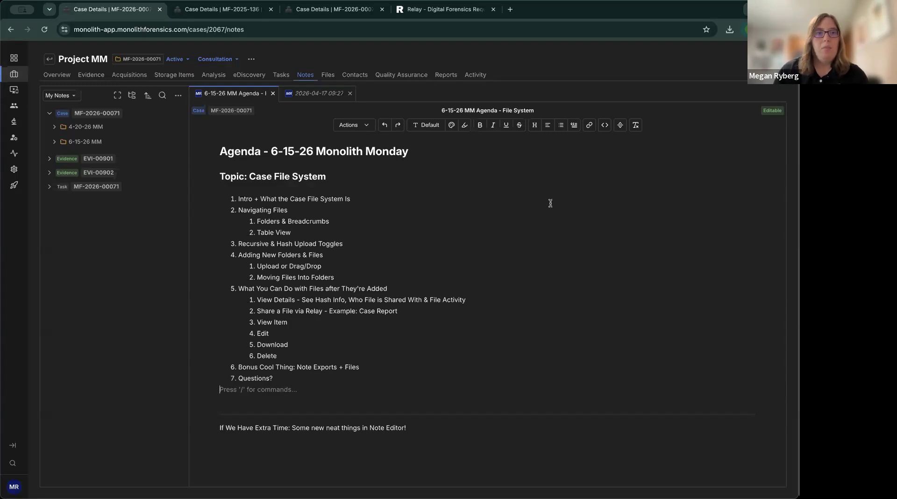
{"action": "left_click", "coordinate": [236, 12]}
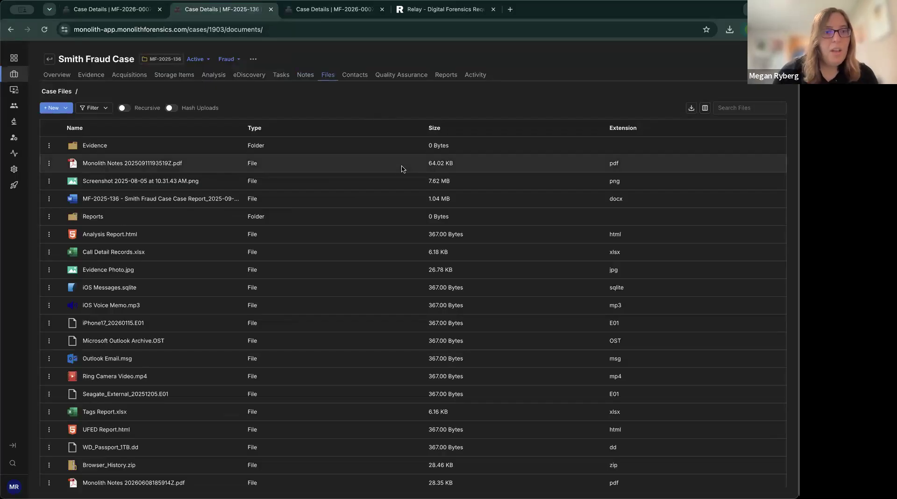
{"action": "scroll", "coordinate": [416, 176], "scroll_direction": "down", "scroll_amount": 1}
{"action": "scroll", "coordinate": [417, 176], "scroll_direction": "up", "scroll_amount": 1}
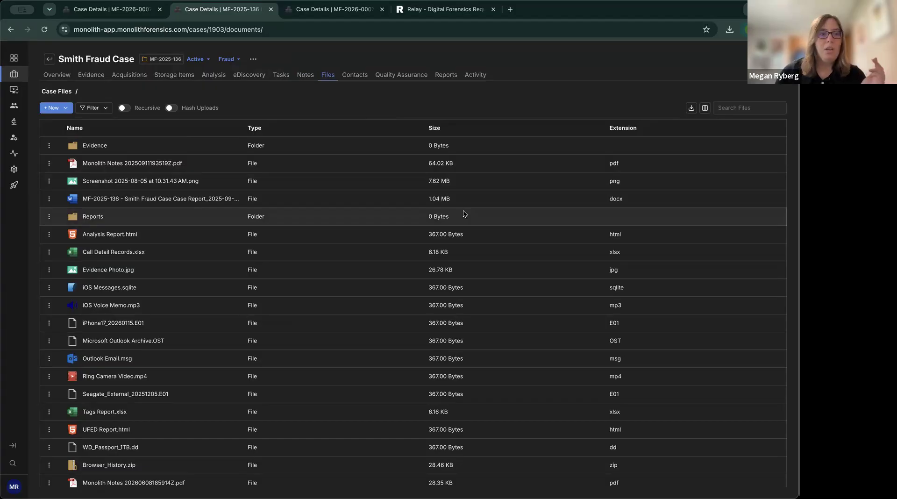
{"action": "scroll", "coordinate": [333, 228], "scroll_direction": "down", "scroll_amount": 1}
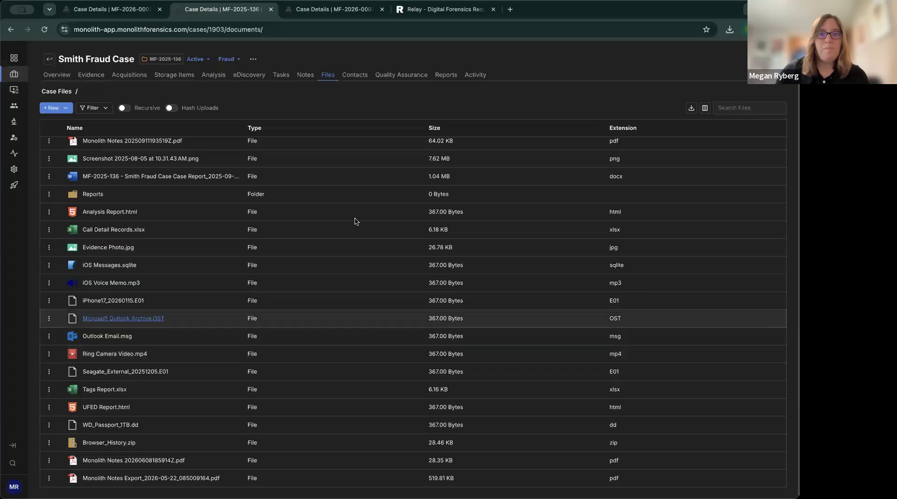
{"action": "scroll", "coordinate": [352, 229], "scroll_direction": "up", "scroll_amount": 1}
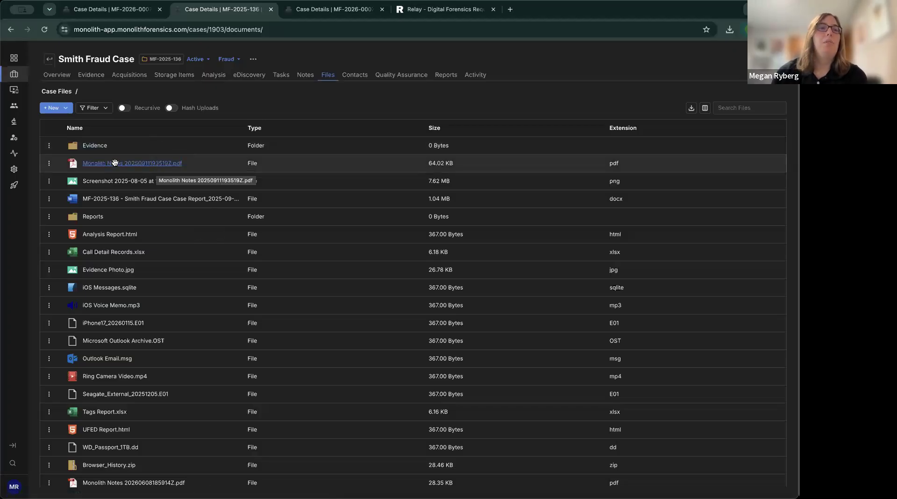
{"action": "left_click", "coordinate": [99, 149]}
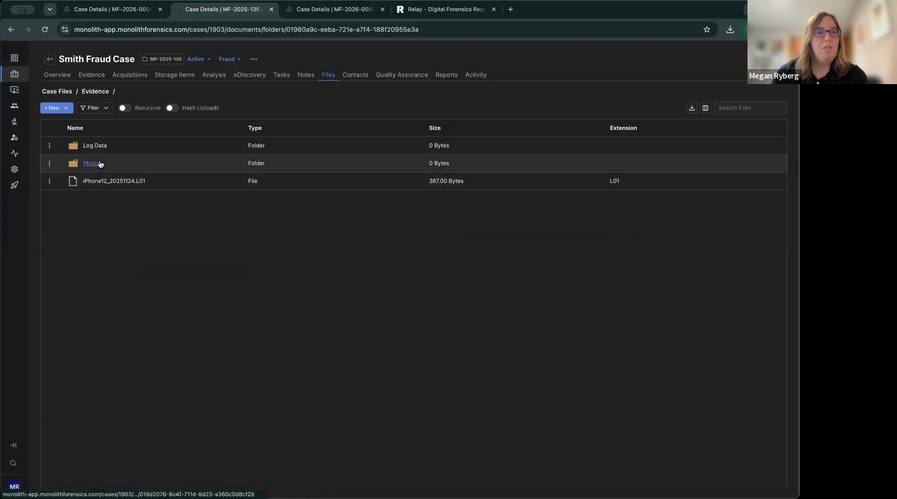
{"action": "left_click", "coordinate": [101, 144]}
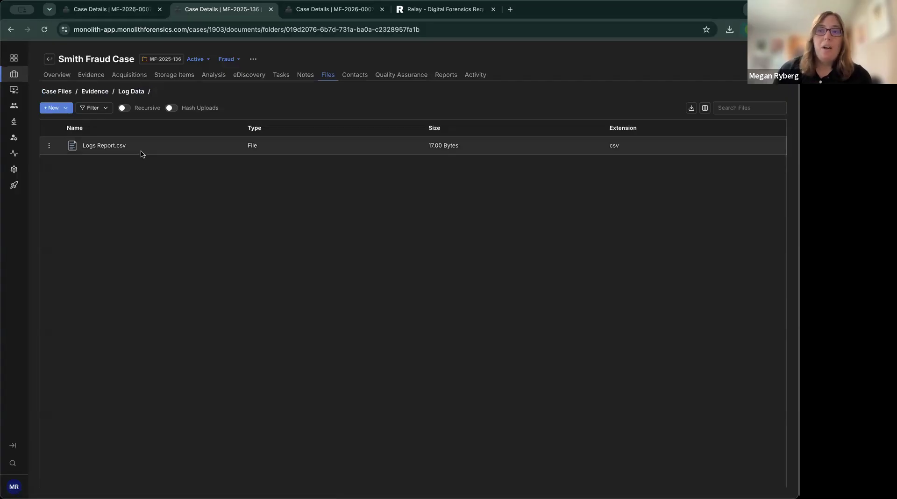
{"action": "left_click", "coordinate": [64, 92]}
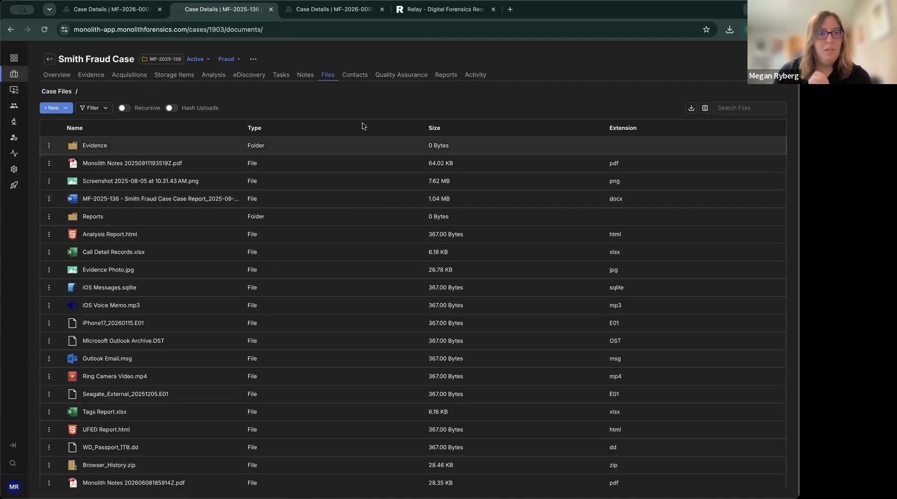
{"action": "left_click", "coordinate": [123, 10]}
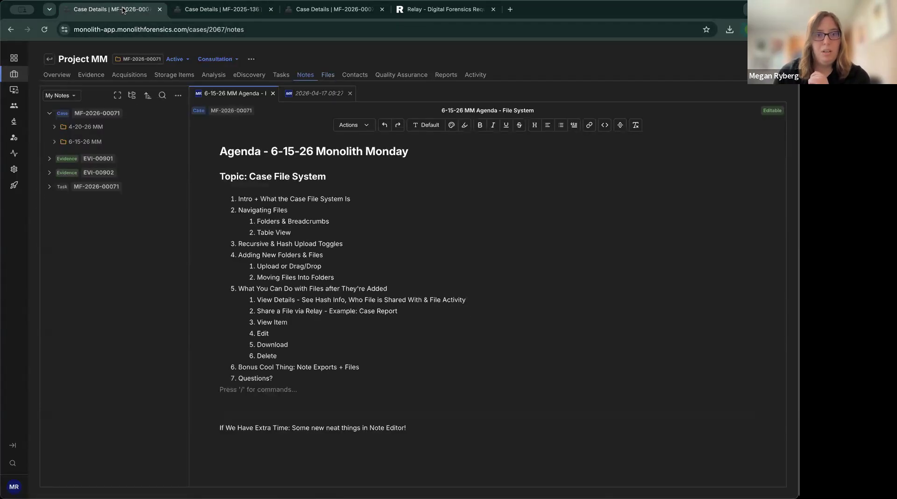
{"action": "left_click", "coordinate": [215, 10]}
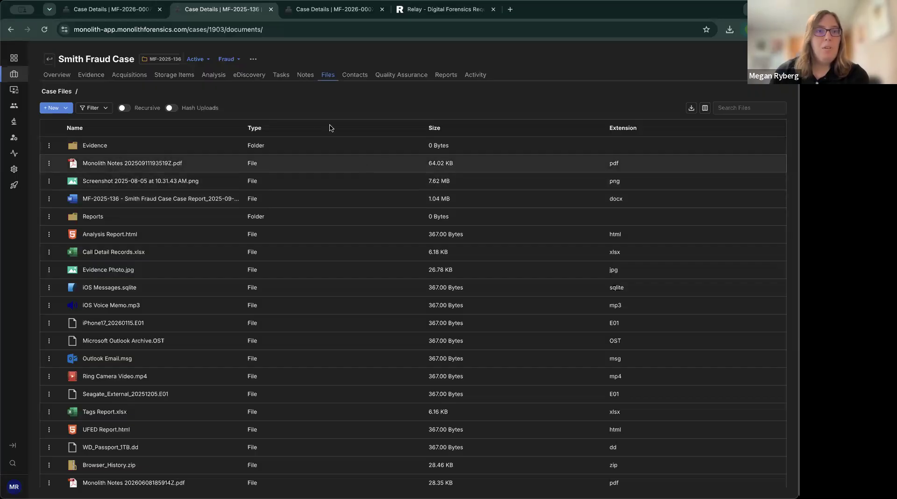
{"action": "left_click", "coordinate": [232, 131]}
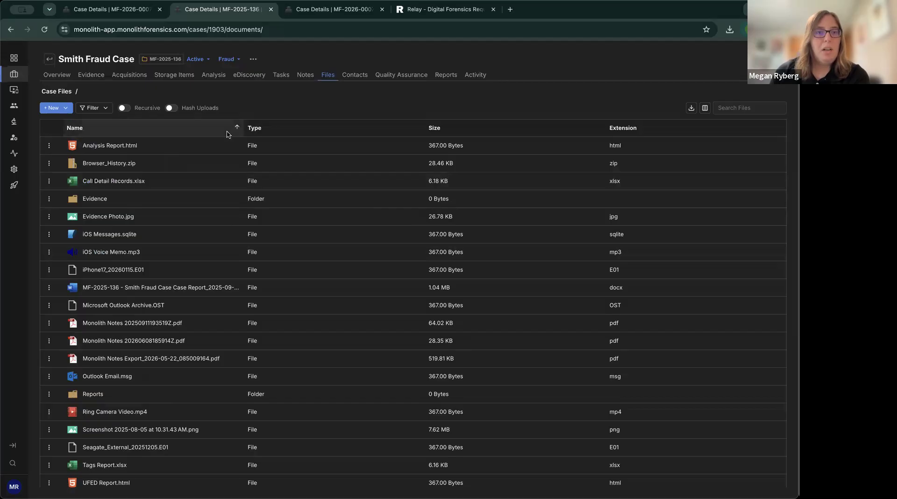
{"action": "left_click", "coordinate": [227, 135]}
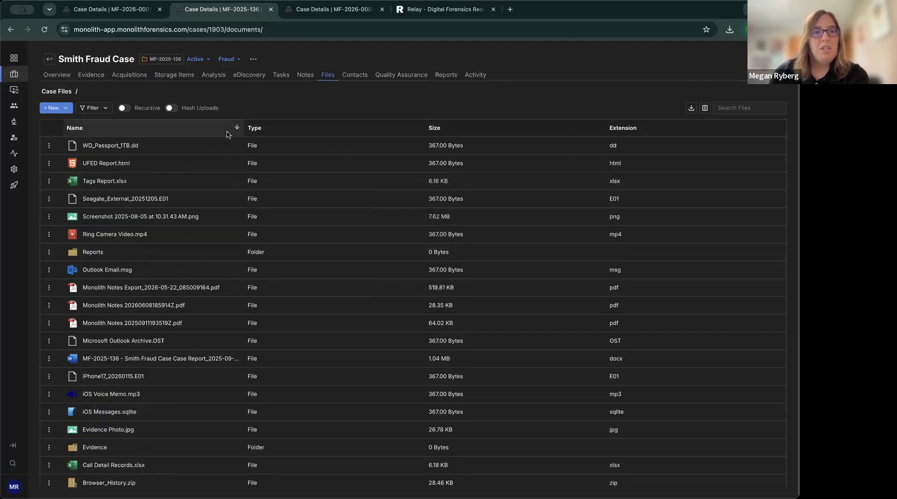
{"action": "left_click", "coordinate": [229, 132]}
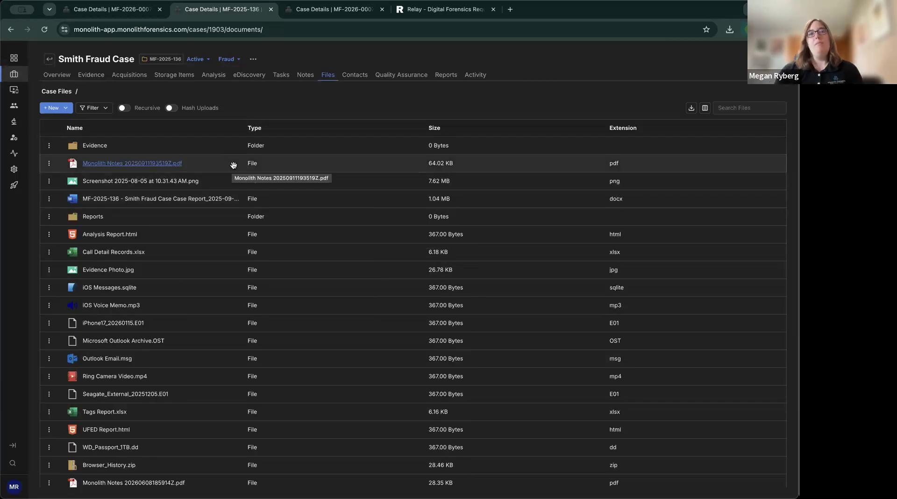
{"action": "left_click", "coordinate": [107, 108]}
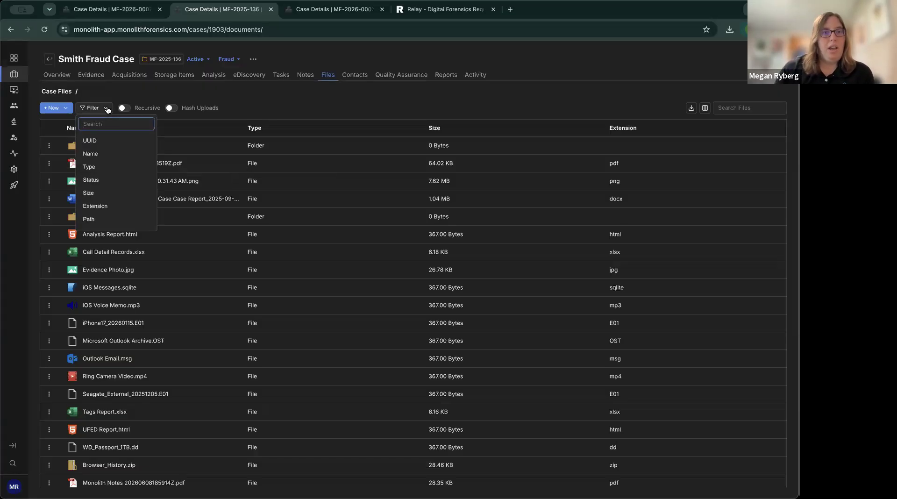
{"action": "left_click", "coordinate": [113, 154]}
{"action": "left_click", "coordinate": [111, 123]}
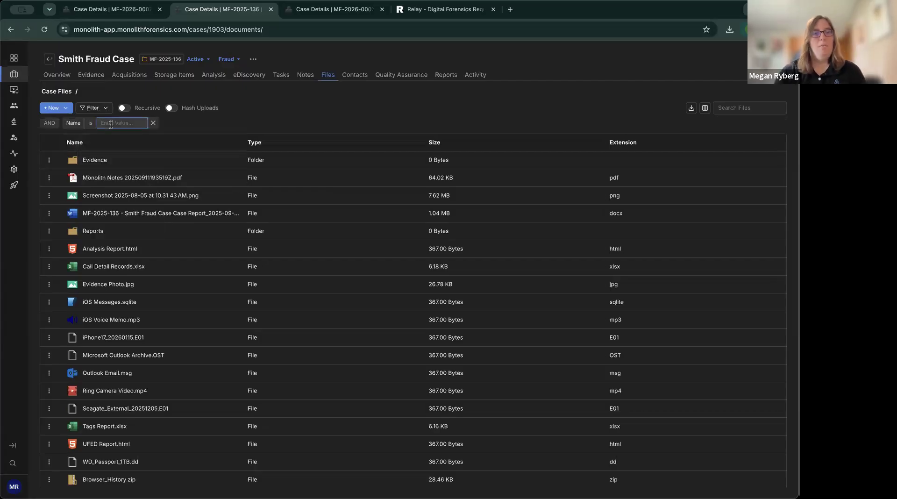
{"action": "type", "text": "Repor"}
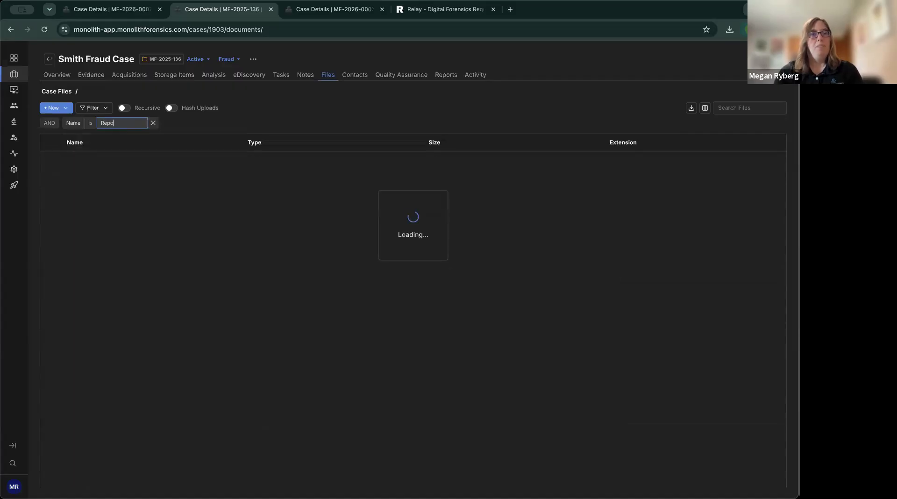
{"action": "key", "text": "BackSpace"}
{"action": "key", "text": "BackSpace"}
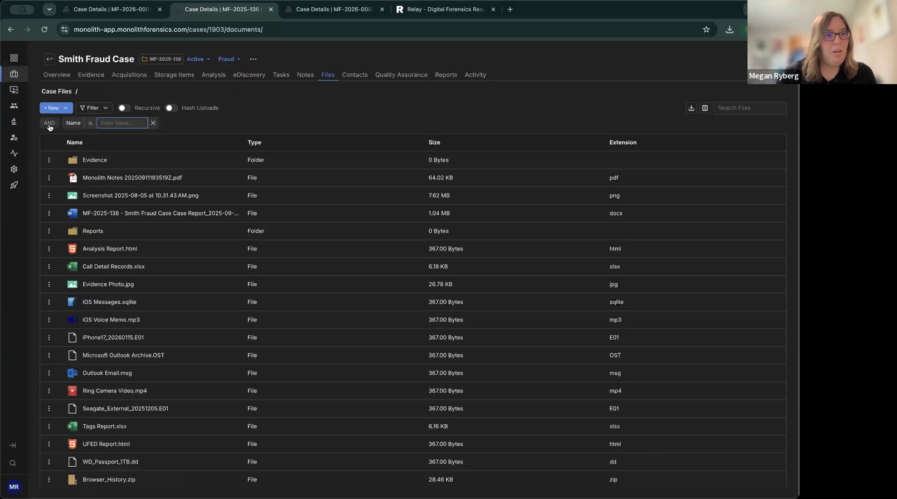
{"action": "left_click", "coordinate": [106, 113]}
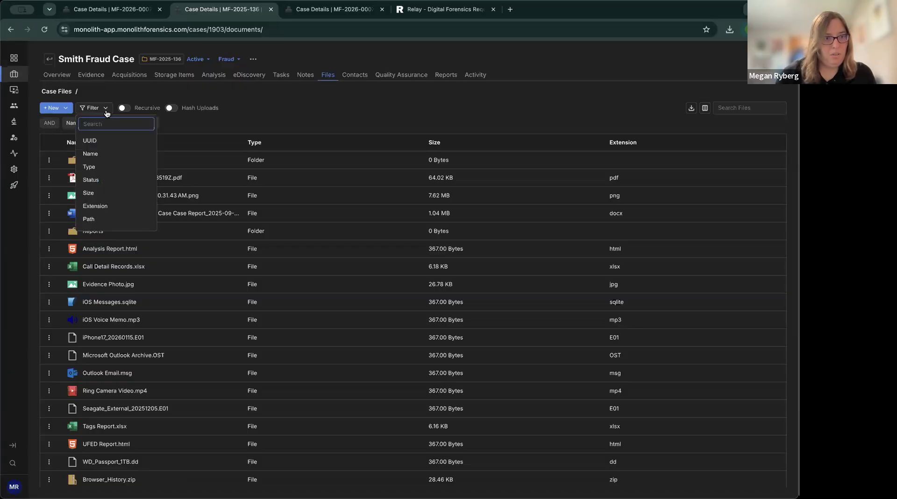
{"action": "left_click", "coordinate": [179, 121]}
{"action": "left_click", "coordinate": [154, 123]}
{"action": "left_click", "coordinate": [106, 108]}
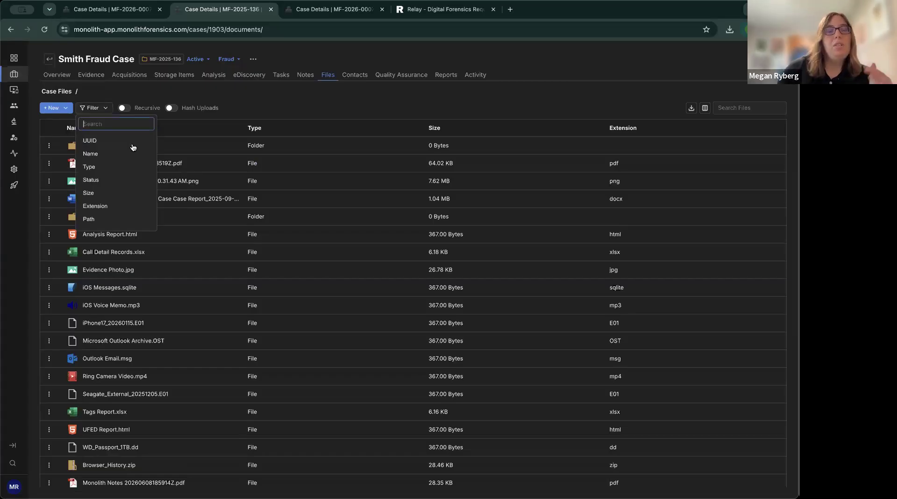
{"action": "scroll", "coordinate": [132, 186], "scroll_direction": "down", "scroll_amount": 3}
{"action": "scroll", "coordinate": [132, 189], "scroll_direction": "up", "scroll_amount": 3}
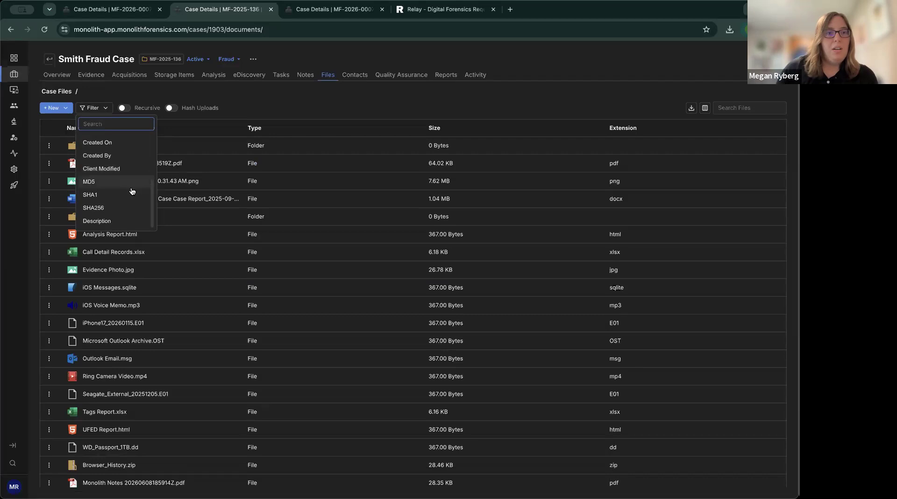
{"action": "left_click", "coordinate": [291, 110]}
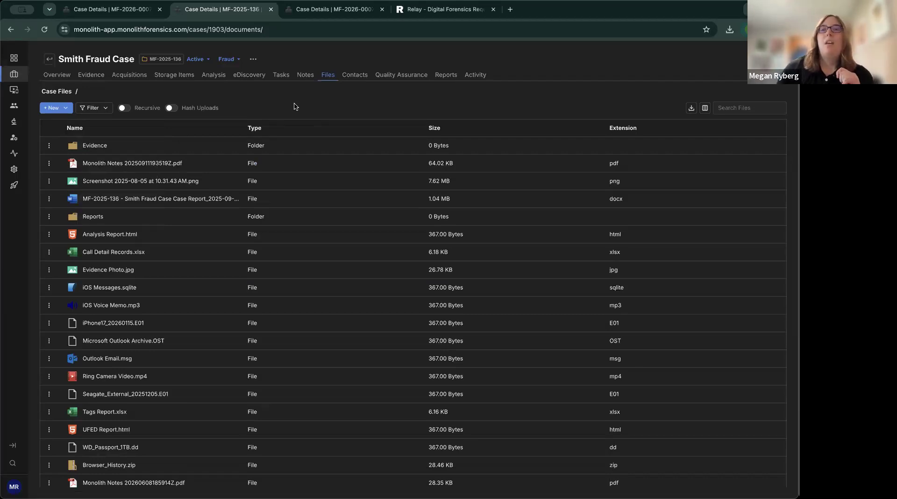
{"action": "left_click", "coordinate": [705, 111]}
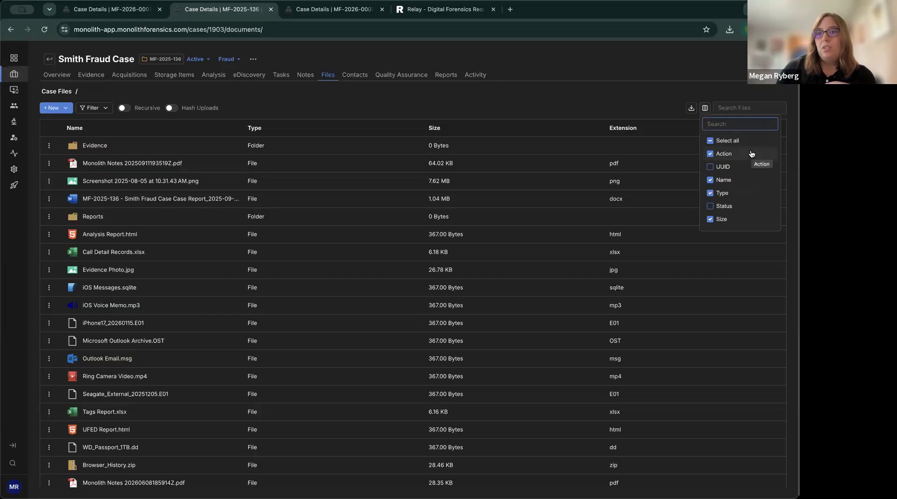
{"action": "scroll", "coordinate": [749, 196], "scroll_direction": "down", "scroll_amount": 2}
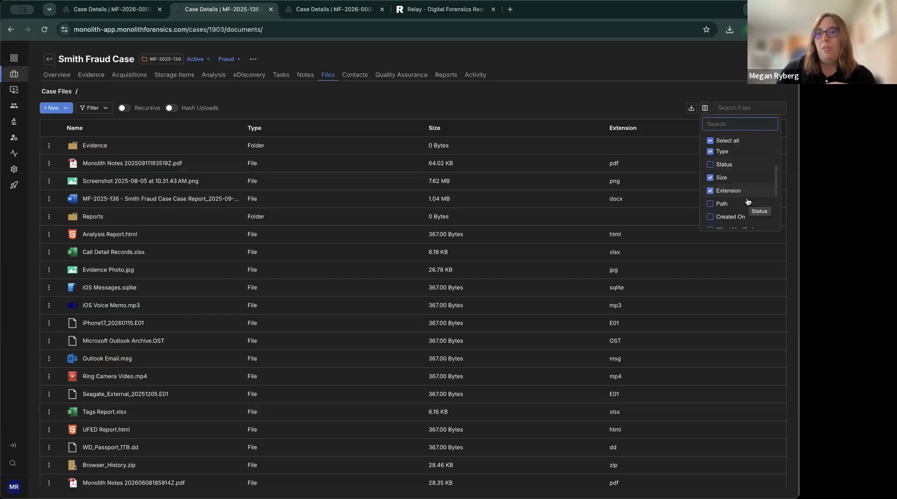
{"action": "scroll", "coordinate": [755, 202], "scroll_direction": "down", "scroll_amount": 3}
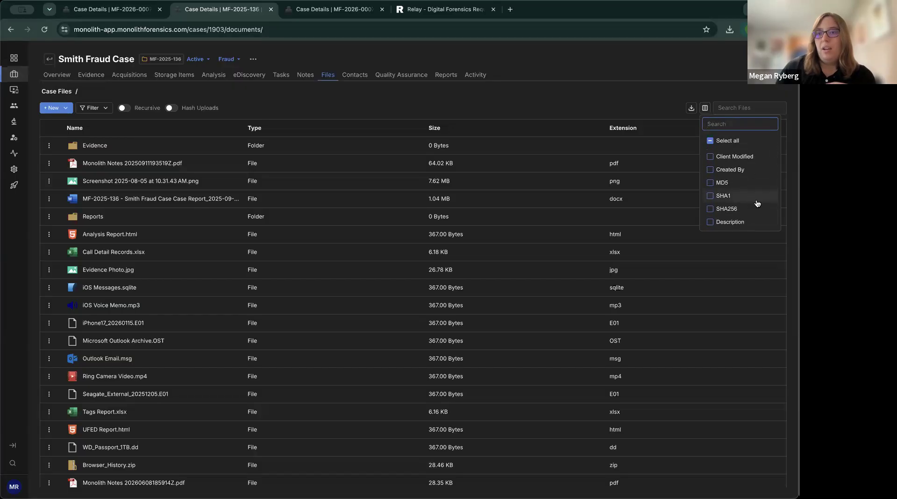
{"action": "left_click", "coordinate": [709, 183]}
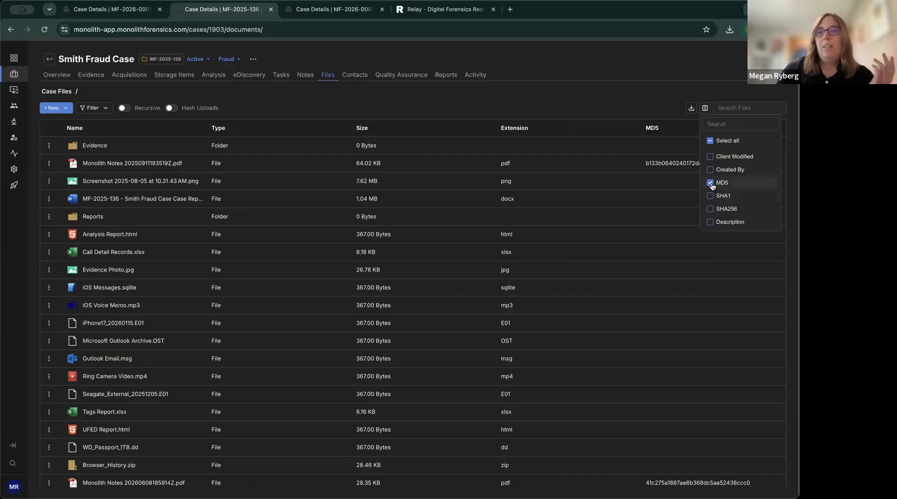
{"action": "left_click", "coordinate": [710, 184]}
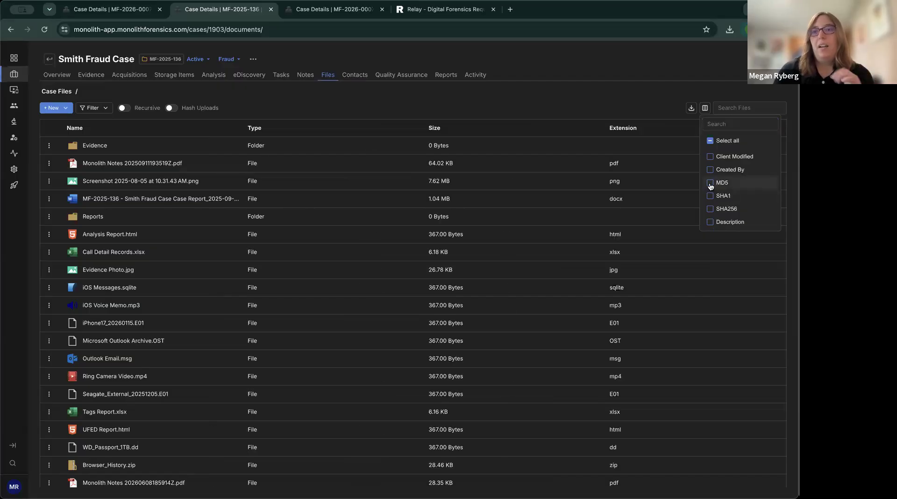
{"action": "left_click", "coordinate": [645, 102]}
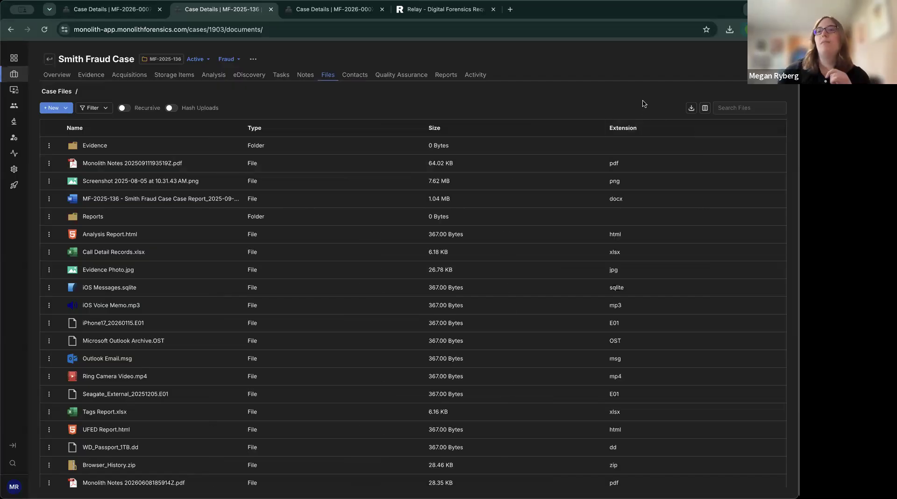
{"action": "left_click", "coordinate": [732, 111]}
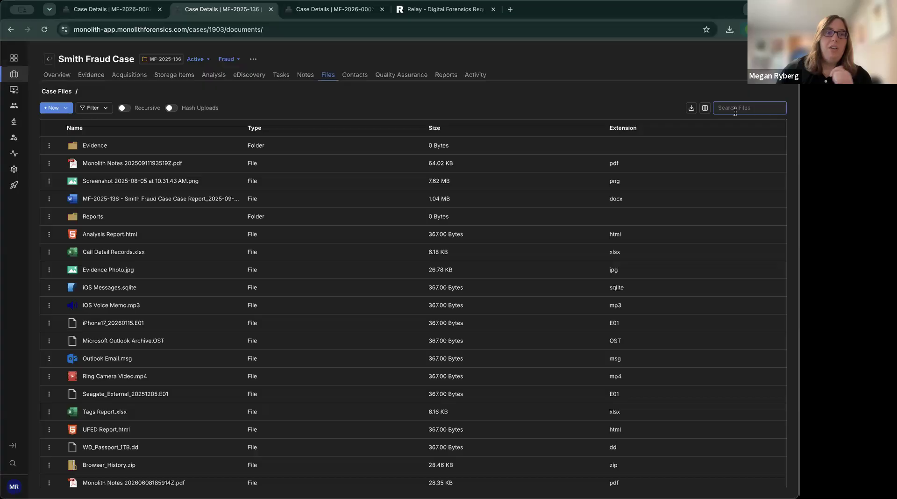
Search the case files for 'export', then clear that search so every item shows again.
{"action": "type", "text": "export"}
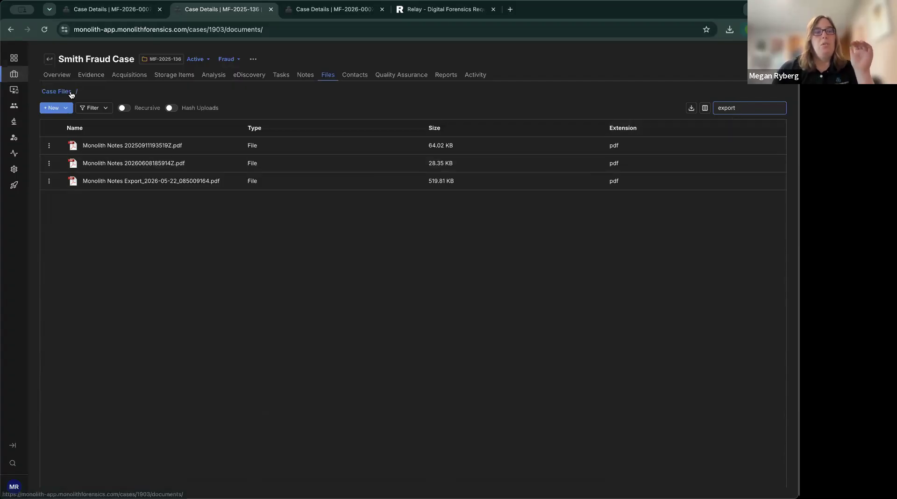
{"action": "double_click", "coordinate": [745, 110]}
{"action": "key", "text": "BackSpace"}
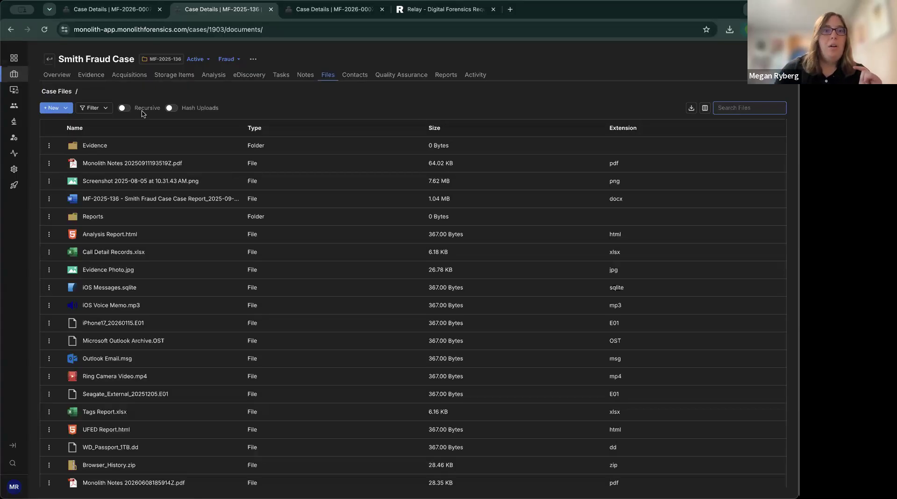
{"action": "left_click", "coordinate": [124, 109]}
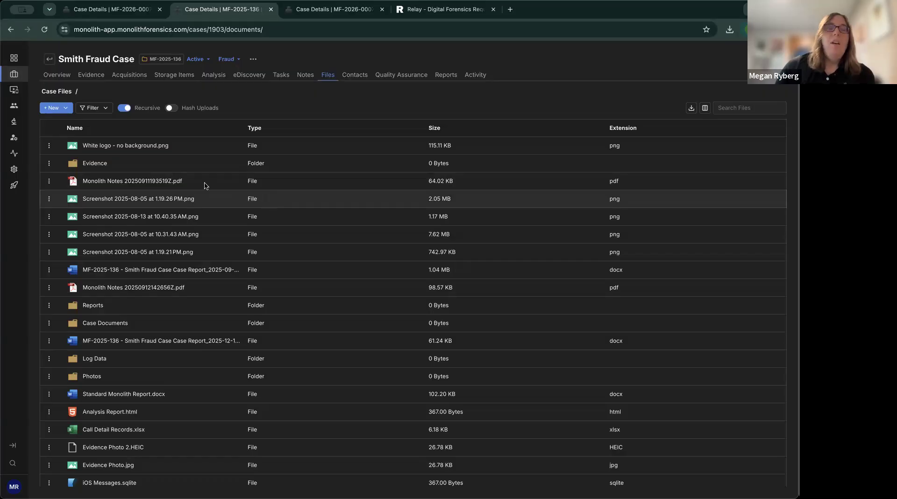
{"action": "scroll", "coordinate": [364, 229], "scroll_direction": "down", "scroll_amount": 5}
{"action": "scroll", "coordinate": [363, 231], "scroll_direction": "up", "scroll_amount": 5}
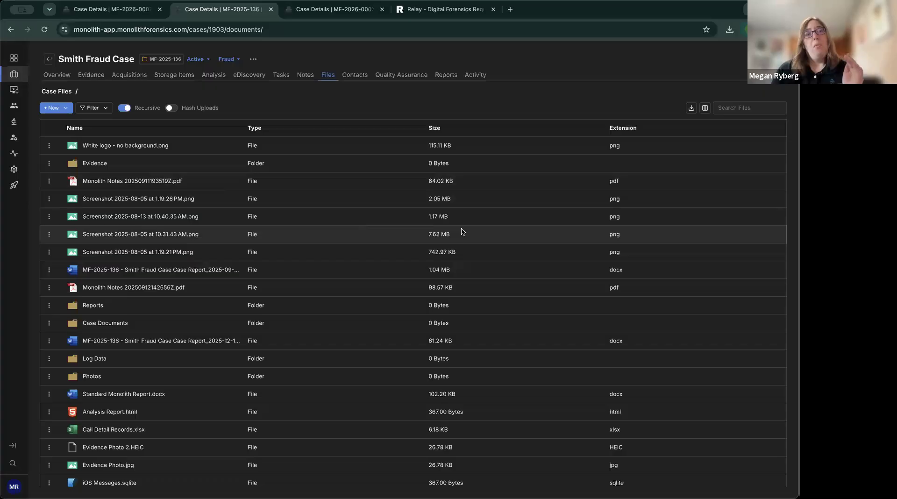
{"action": "left_click", "coordinate": [736, 105]}
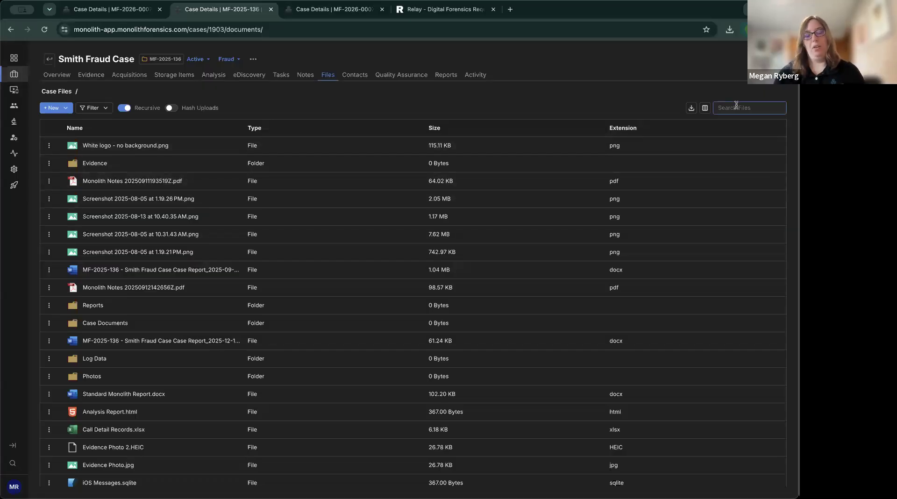
{"action": "type", "text": "logs"}
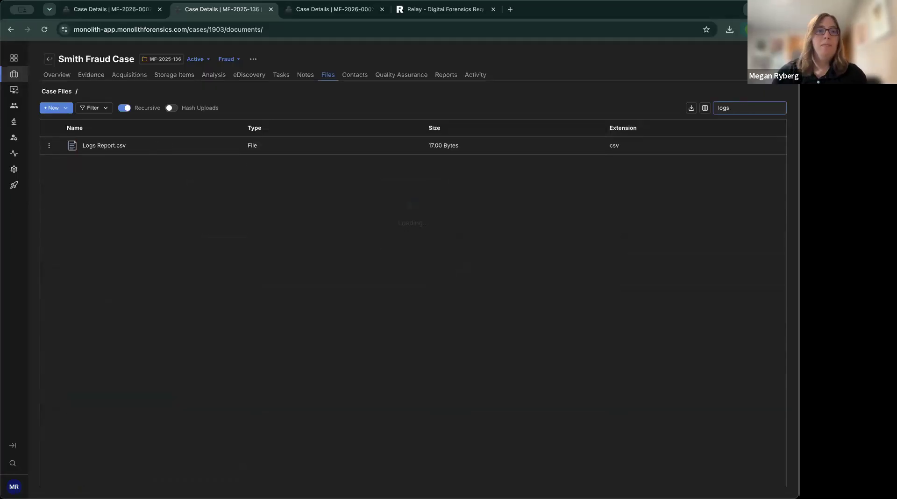
{"action": "key", "text": "BackSpace"}
{"action": "key", "text": "BackSpace"}
{"action": "key", "text": "BackSpace"}
{"action": "key", "text": "BackSpace"}
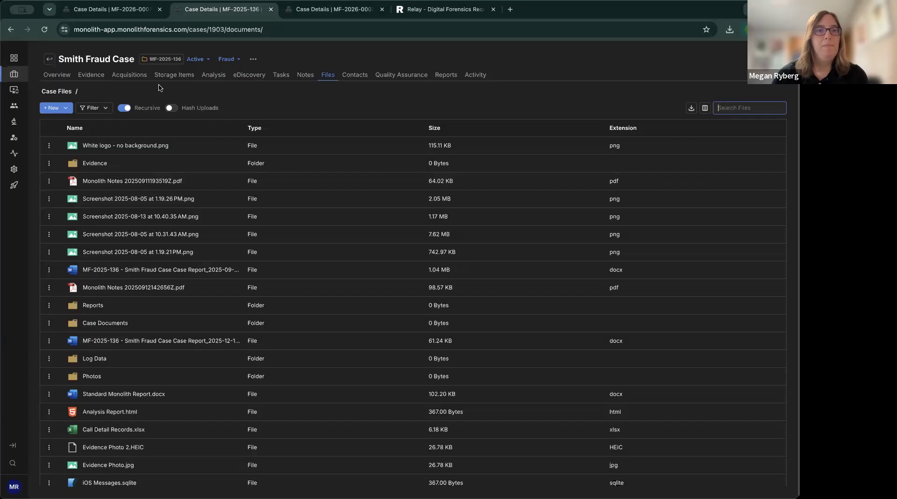
{"action": "left_click", "coordinate": [152, 91]}
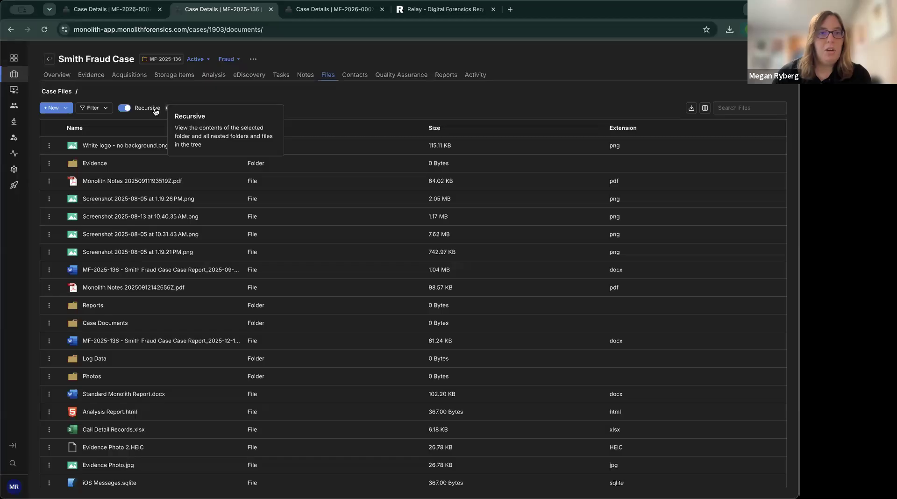
{"action": "left_click", "coordinate": [126, 108]}
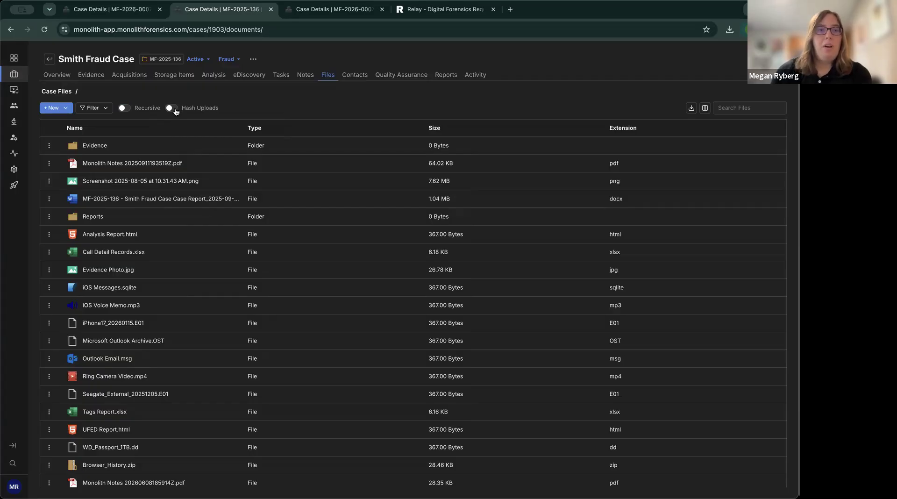
{"action": "left_click", "coordinate": [176, 111]}
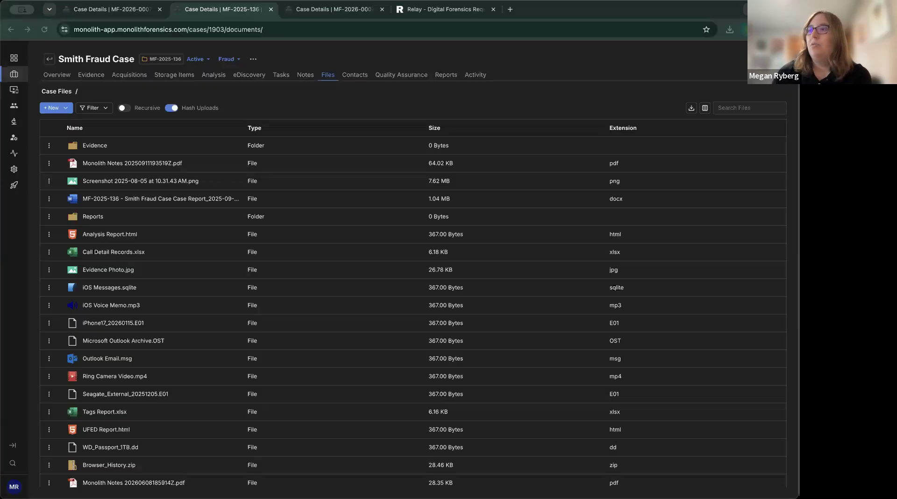
Turn on Hash Uploads and upload Evidence Image.jpg into the Smith Fraud Case files.
{"action": "left_click", "coordinate": [379, 183]}
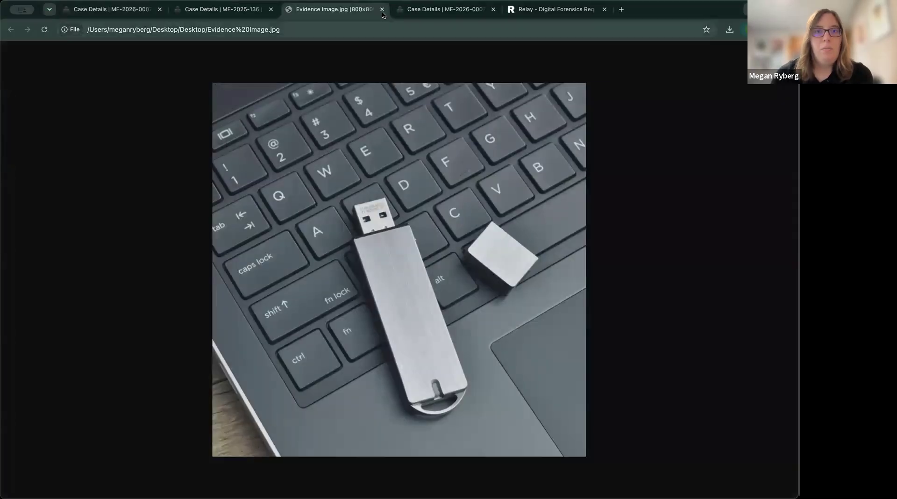
{"action": "left_click", "coordinate": [199, 8]}
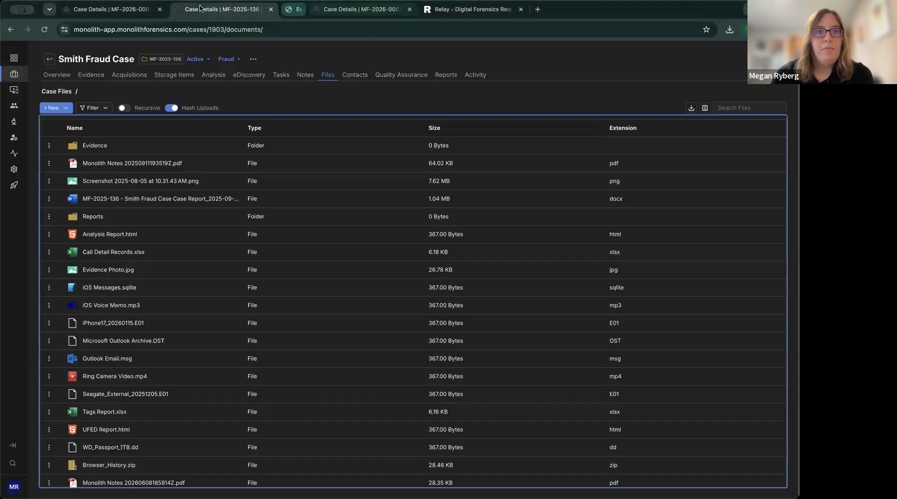
{"action": "left_click", "coordinate": [67, 112]}
{"action": "left_click", "coordinate": [70, 136]}
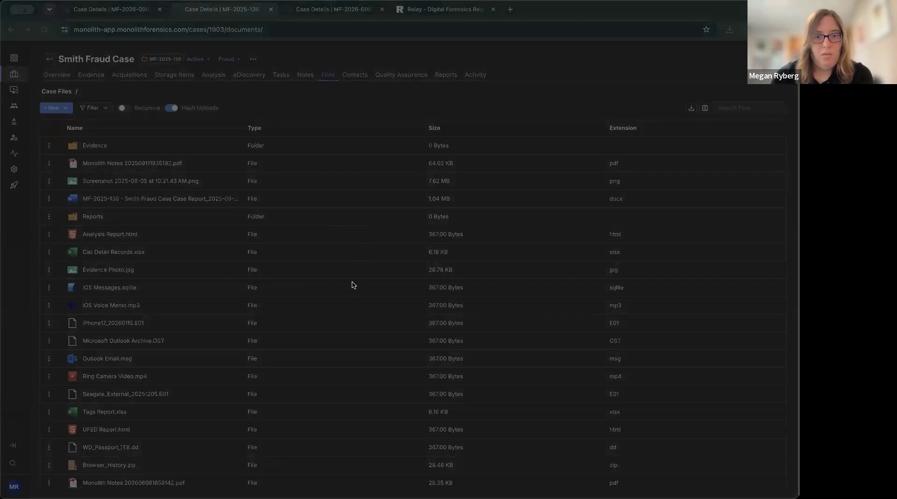
{"action": "left_click", "coordinate": [571, 330]}
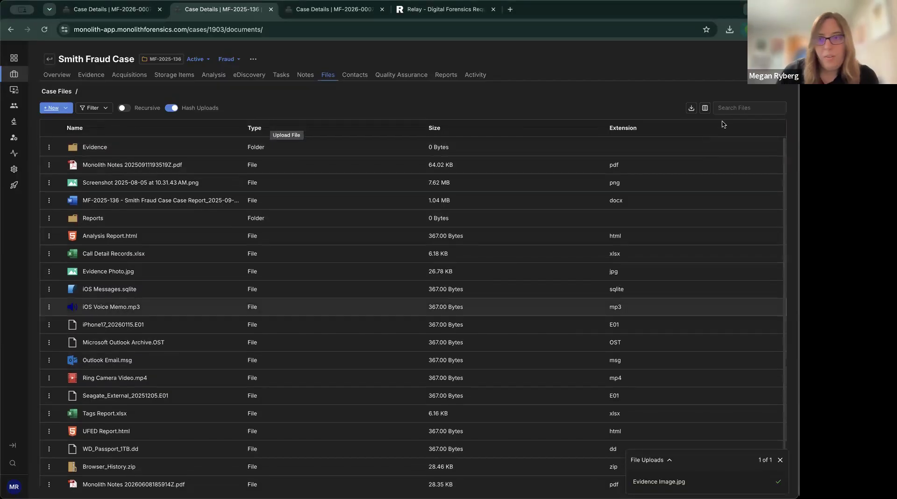
{"action": "left_click", "coordinate": [736, 108]}
Filter the files by 'eviden' and add the MD5, SHA1 and SHA256 hash columns.
{"action": "type", "text": "ev"}
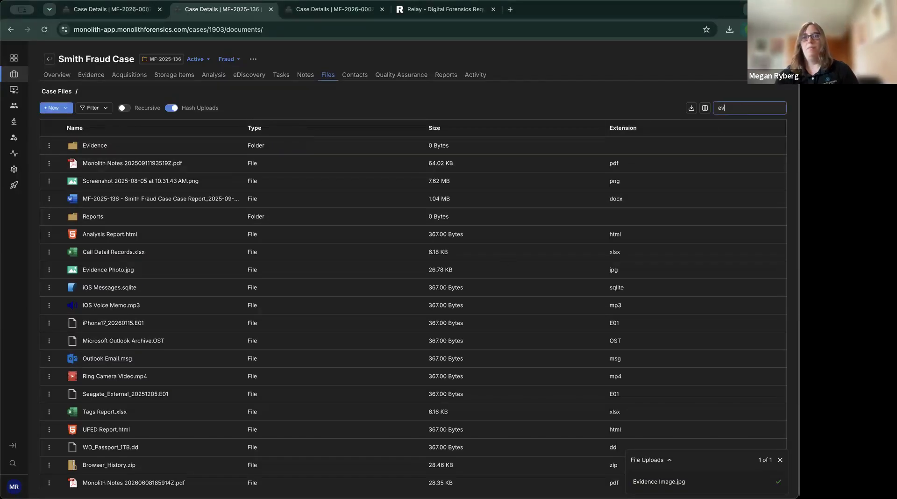
{"action": "type", "text": "iden"}
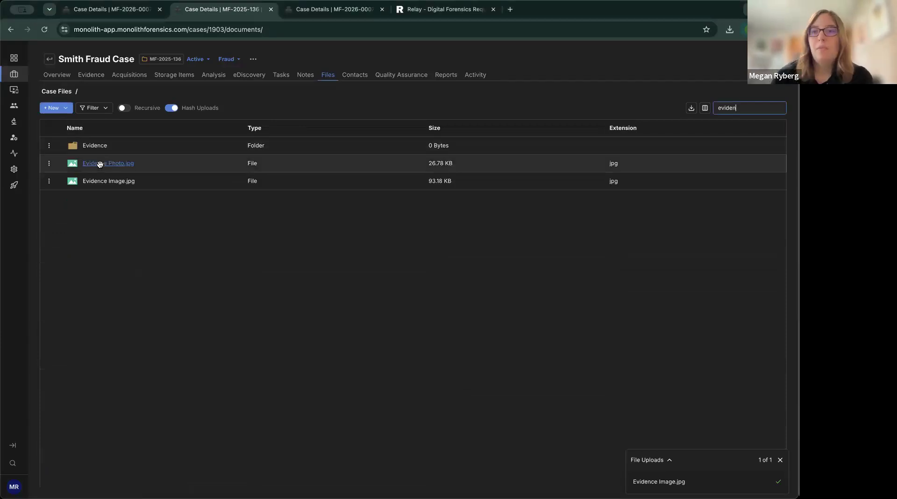
{"action": "left_click", "coordinate": [705, 108]}
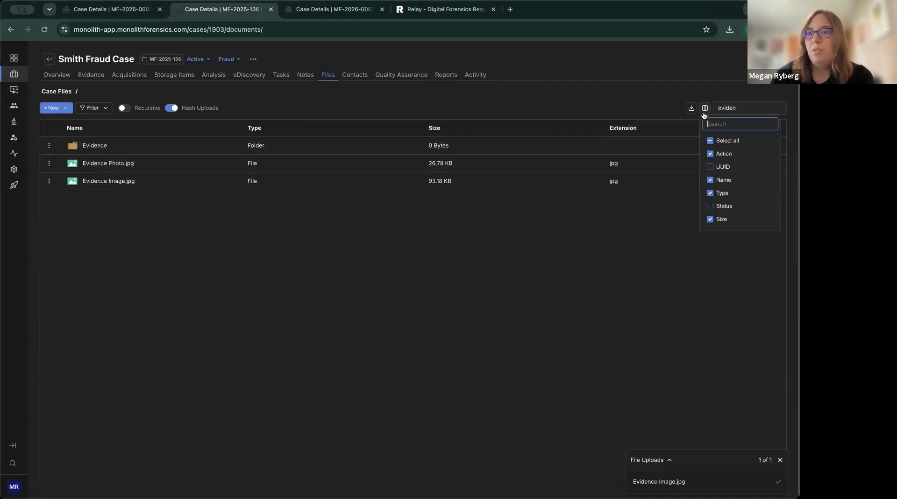
{"action": "scroll", "coordinate": [727, 193], "scroll_direction": "down", "scroll_amount": 4}
{"action": "left_click", "coordinate": [710, 183]}
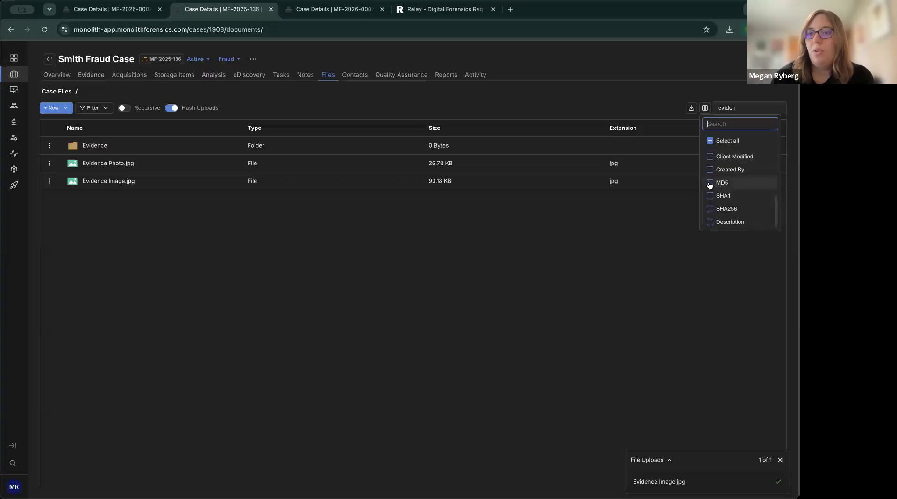
{"action": "left_click", "coordinate": [711, 196]}
{"action": "left_click", "coordinate": [710, 209]}
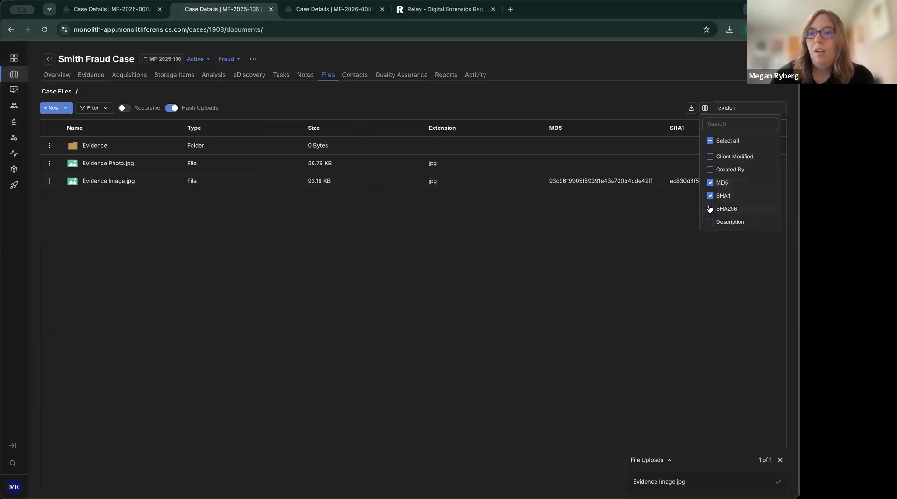
{"action": "left_click", "coordinate": [661, 217]}
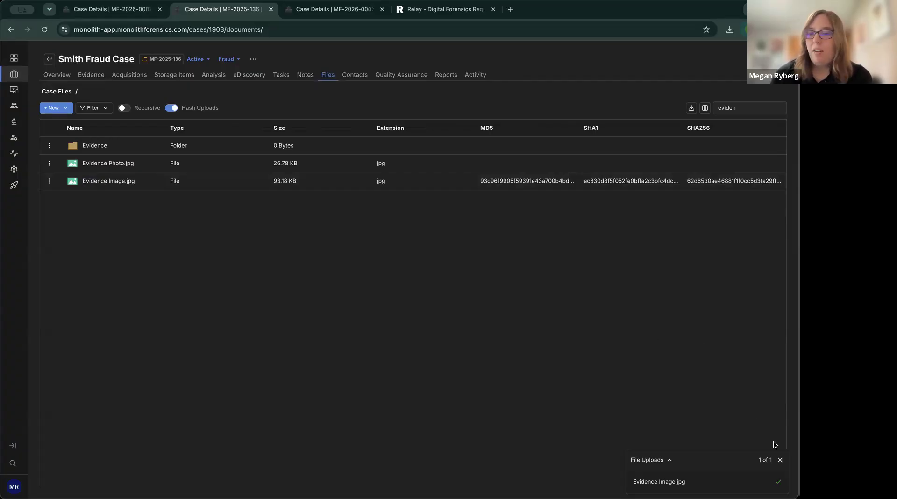
{"action": "left_click", "coordinate": [779, 459]}
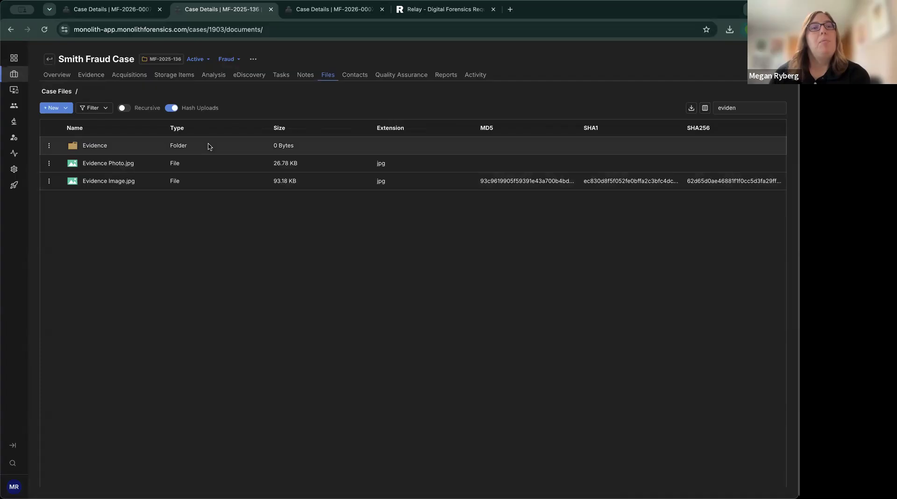
Turn off Hash Uploads, hide the MD5, SHA1 and SHA256 columns, and clear the 'eviden' search.
{"action": "mouse_move", "coordinate": [204, 110]}
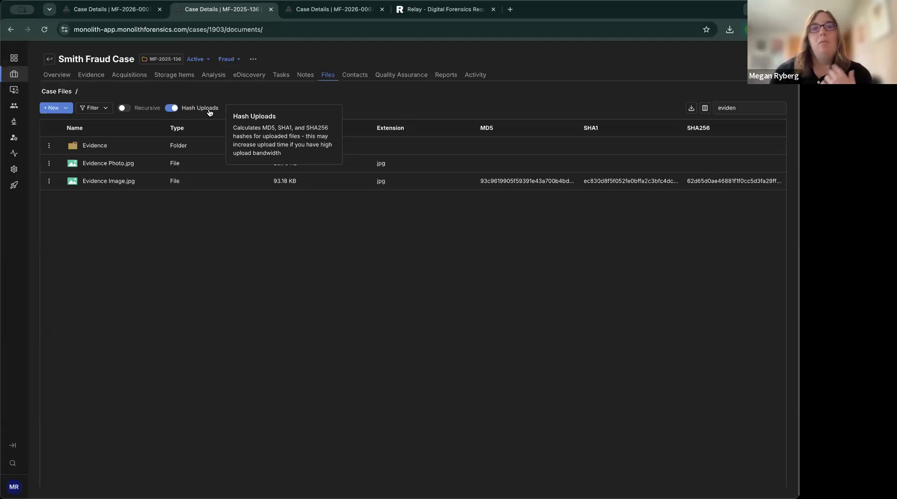
{"action": "left_click", "coordinate": [172, 108]}
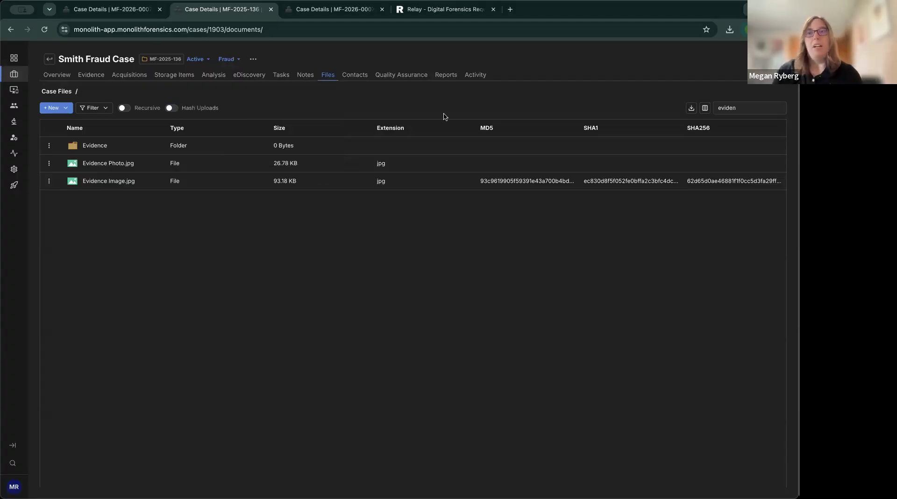
{"action": "left_click", "coordinate": [708, 110]}
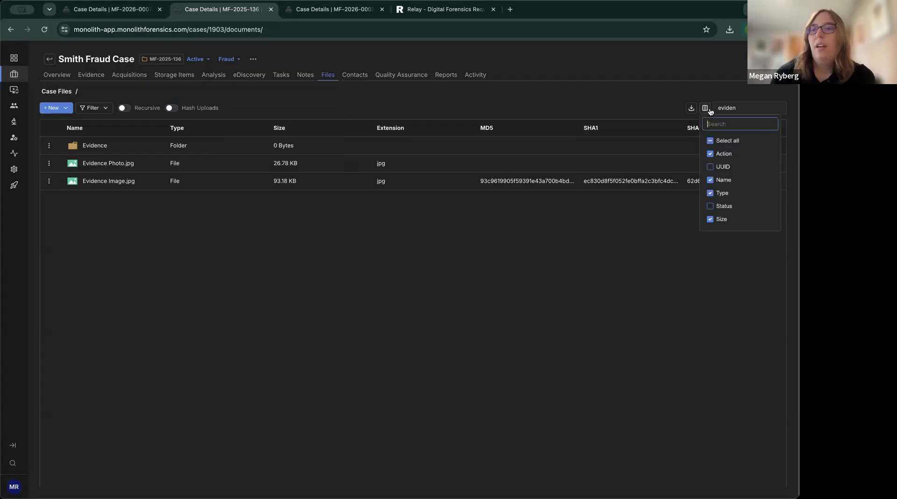
{"action": "scroll", "coordinate": [719, 187], "scroll_direction": "down", "scroll_amount": 3}
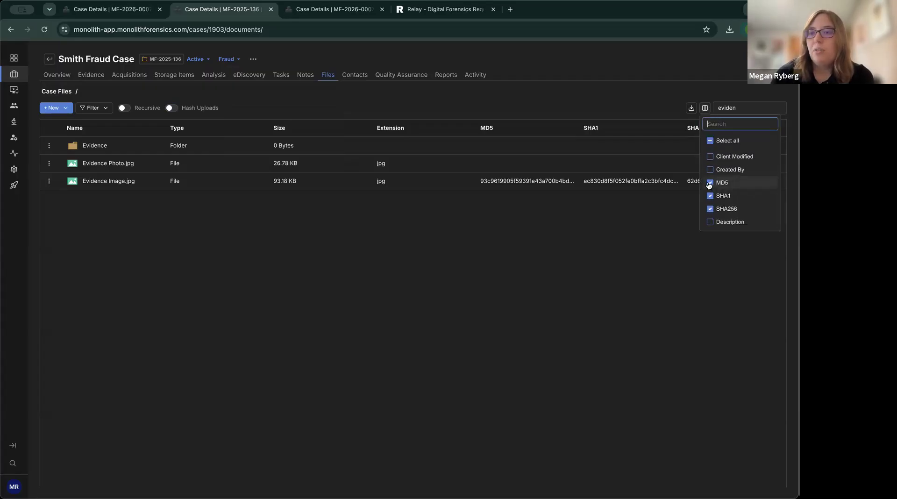
{"action": "left_click", "coordinate": [710, 182]}
{"action": "left_click", "coordinate": [709, 195]}
{"action": "left_click", "coordinate": [710, 208]}
{"action": "left_click", "coordinate": [583, 104]}
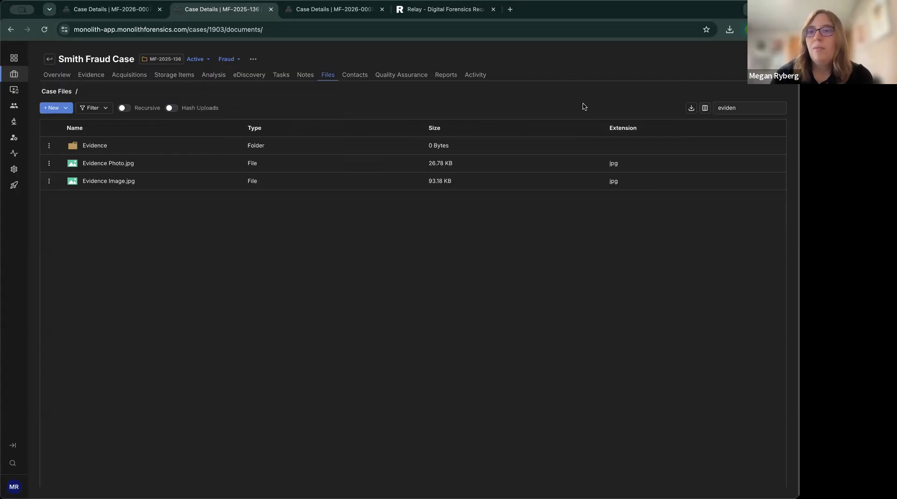
{"action": "double_click", "coordinate": [741, 110]}
{"action": "key", "text": "BackSpace"}
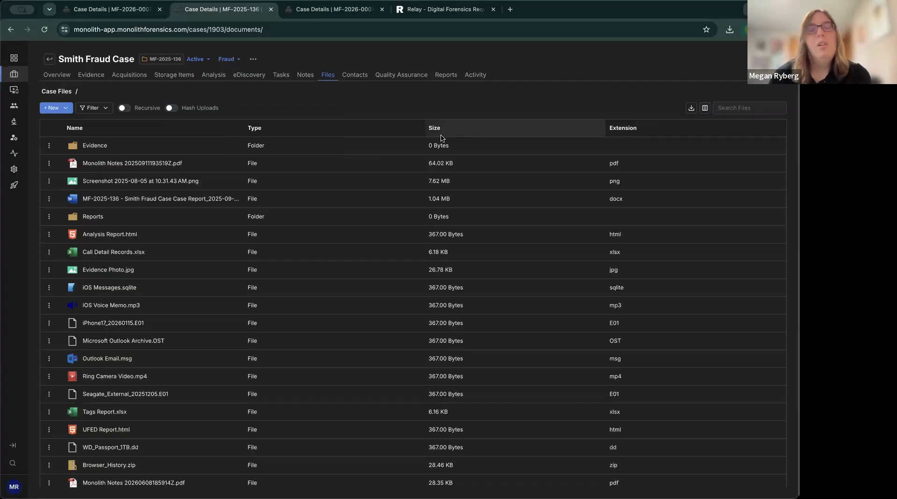
{"action": "left_click", "coordinate": [115, 14]}
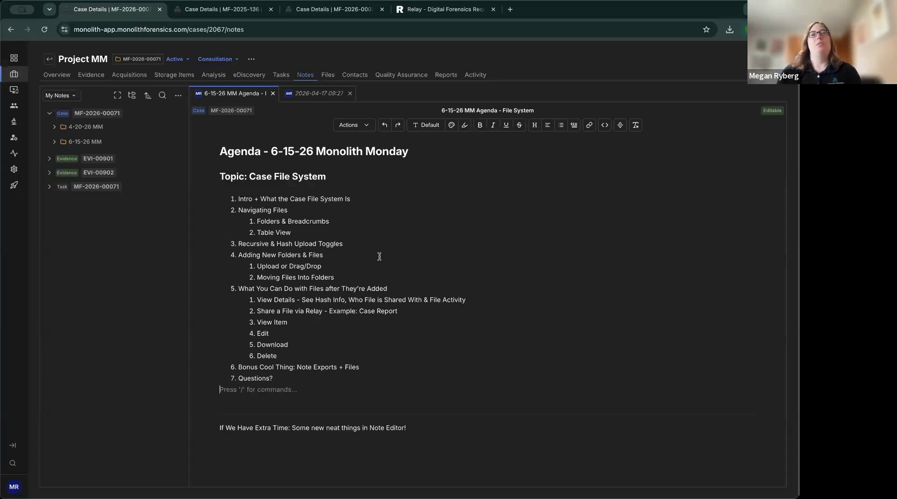
{"action": "left_click", "coordinate": [223, 12]}
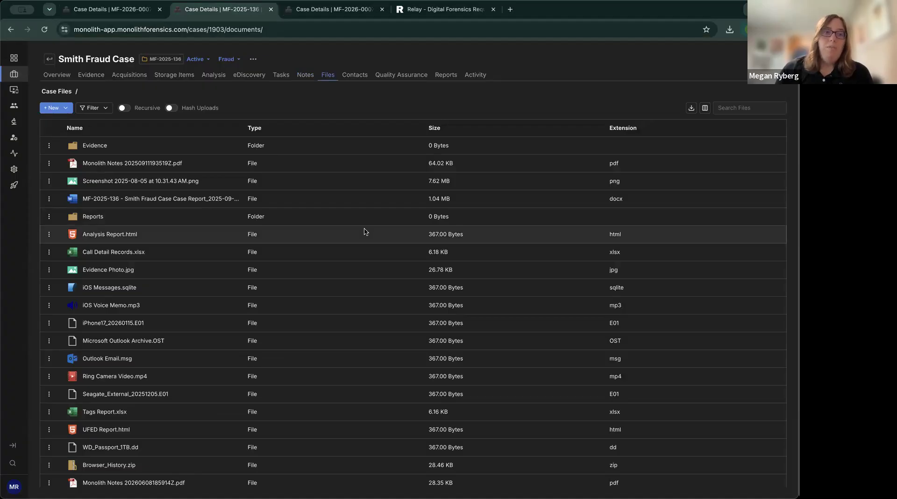
Upload the Neptune Example Photos 2 folder into the Case Files root.
{"action": "left_click", "coordinate": [67, 110]}
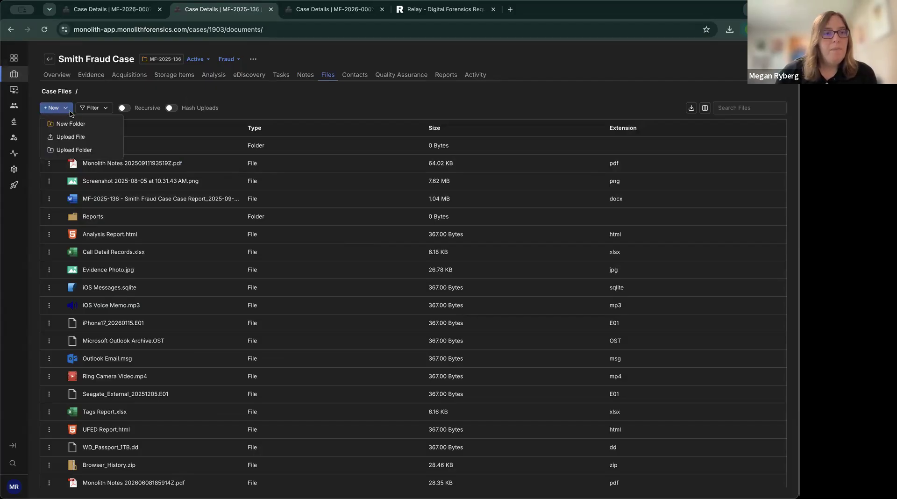
{"action": "left_click", "coordinate": [82, 150]}
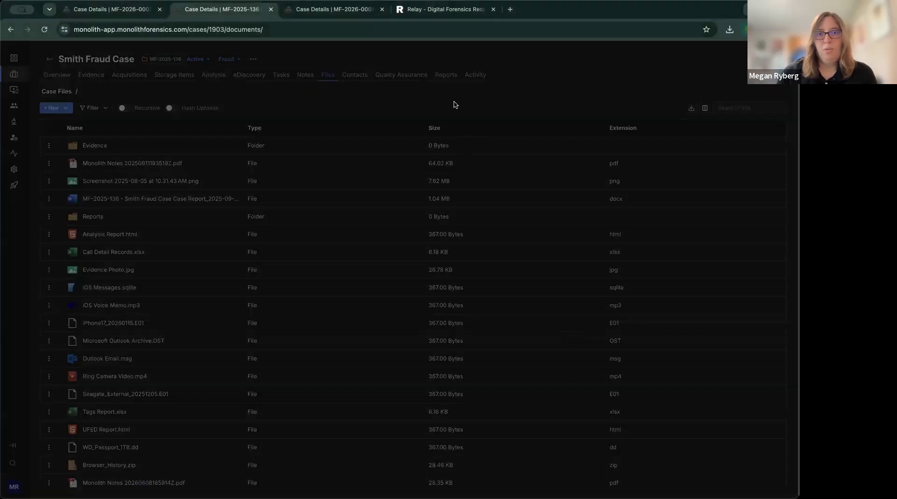
{"action": "left_click", "coordinate": [485, 101]}
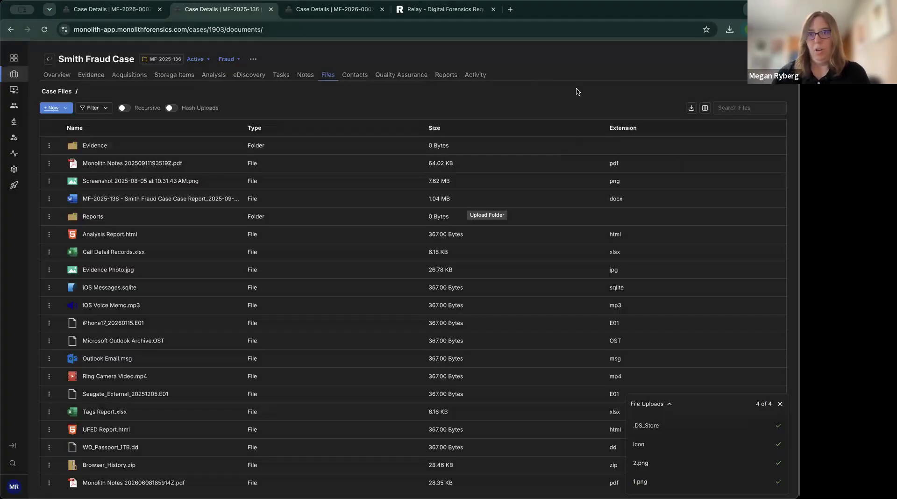
{"action": "left_click", "coordinate": [779, 404]}
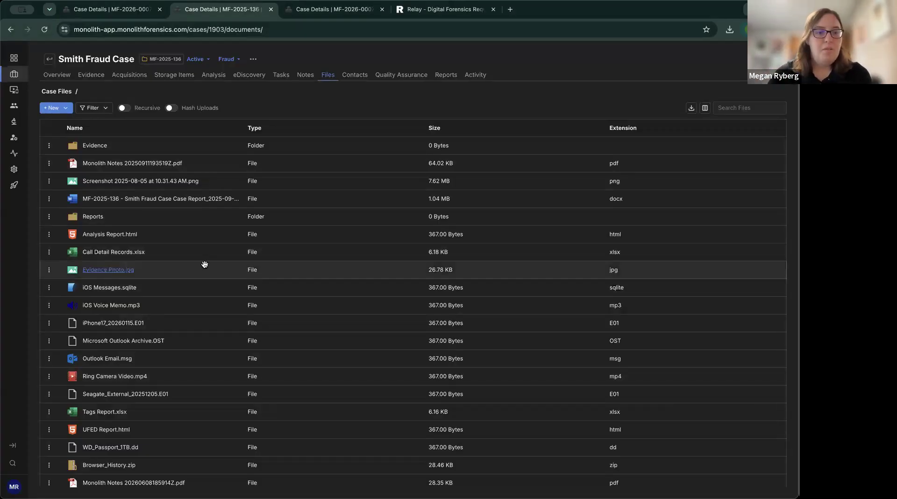
Open Neptune Example Photos 2 to check its four images, then return to Case Files.
{"action": "scroll", "coordinate": [205, 265], "scroll_direction": "down", "scroll_amount": 3}
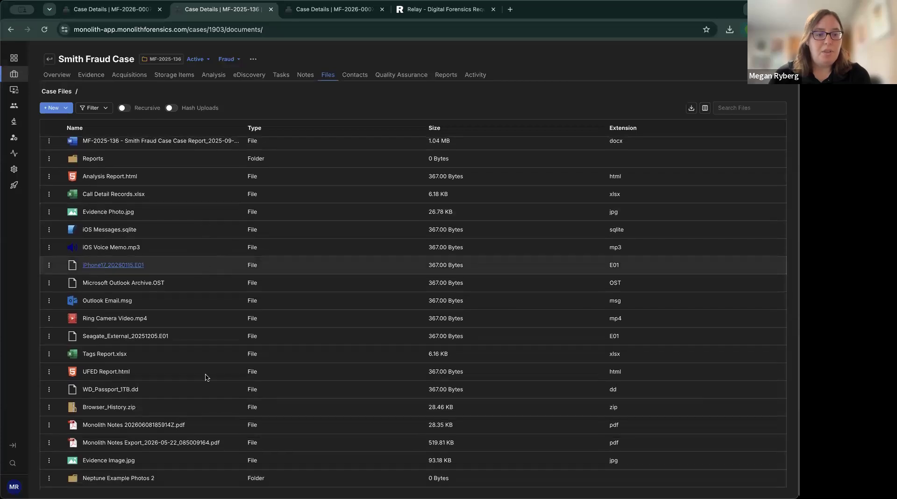
{"action": "left_click", "coordinate": [132, 477]}
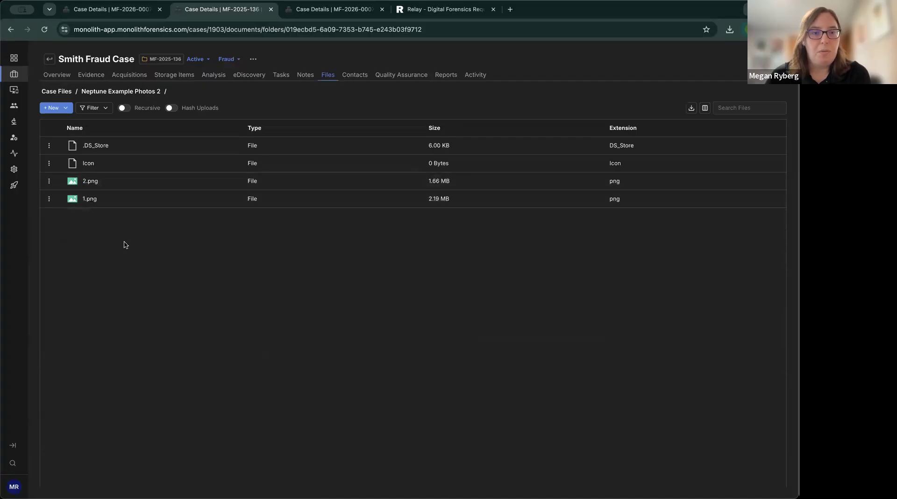
{"action": "left_click", "coordinate": [67, 95]}
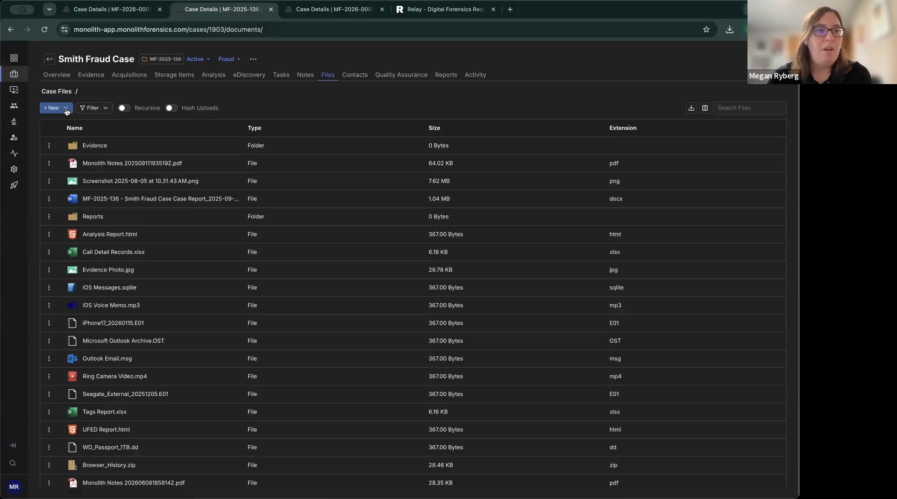
{"action": "left_click", "coordinate": [65, 109]}
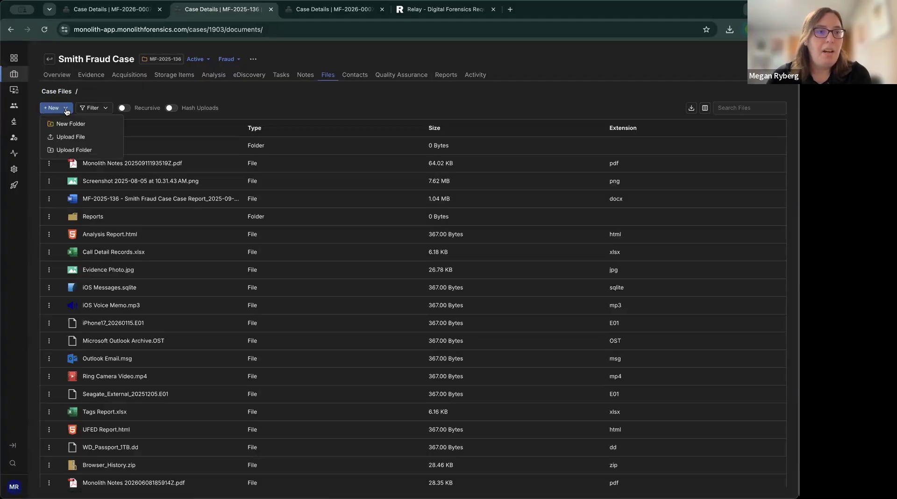
Upload Pretend Chat.png and confirm it appears in the file list at 485.51 KB.
{"action": "left_click", "coordinate": [74, 137]}
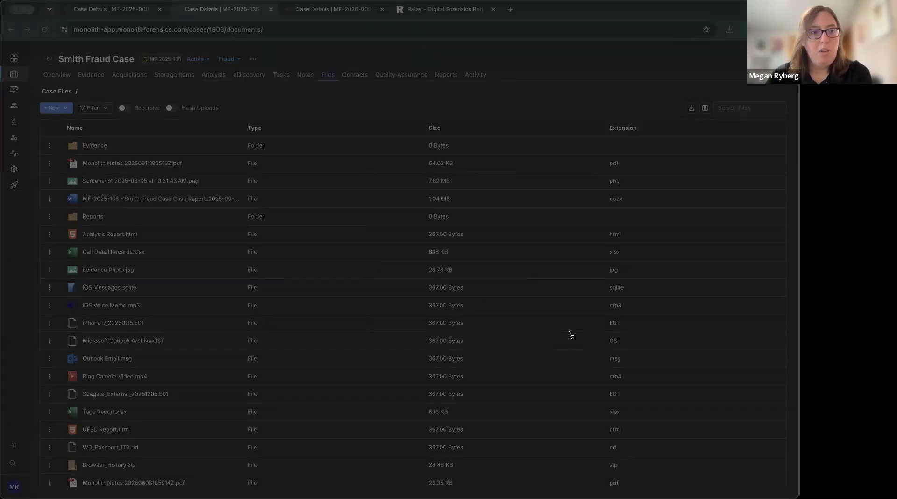
{"action": "scroll", "coordinate": [569, 334], "scroll_direction": "down", "scroll_amount": 2}
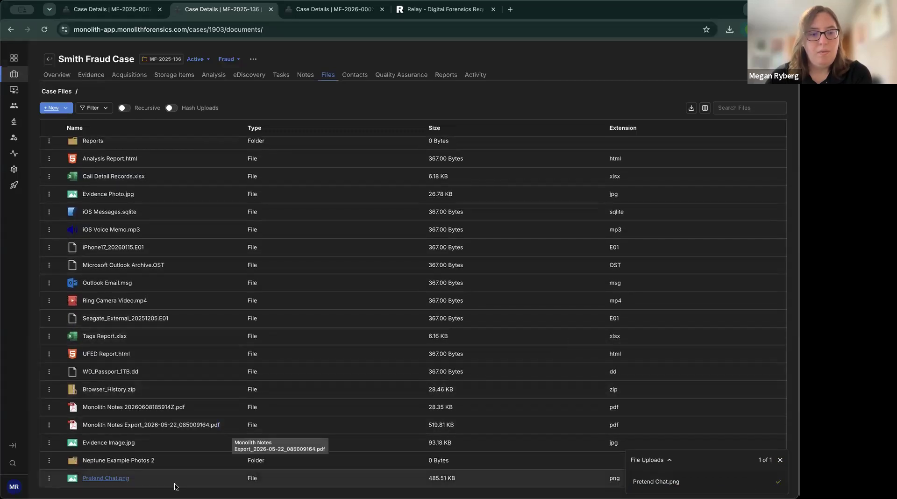
{"action": "scroll", "coordinate": [223, 282], "scroll_direction": "up", "scroll_amount": 1}
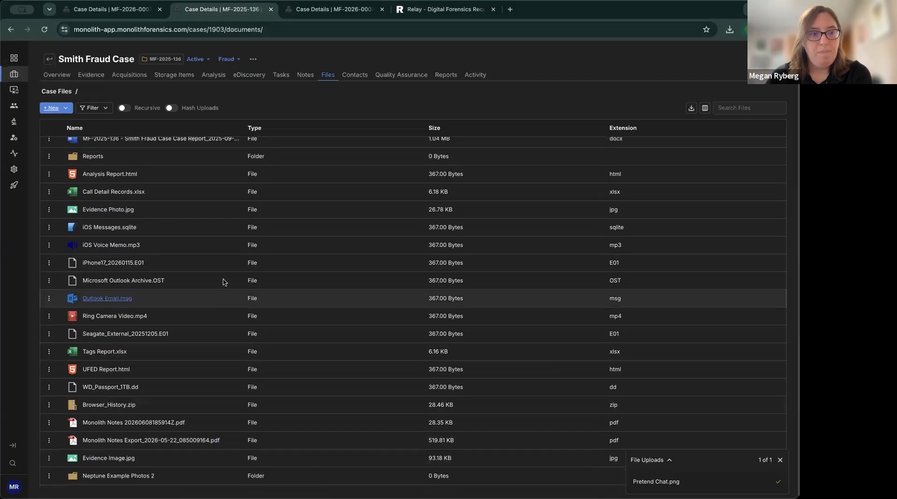
{"action": "scroll", "coordinate": [222, 282], "scroll_direction": "up", "scroll_amount": 3}
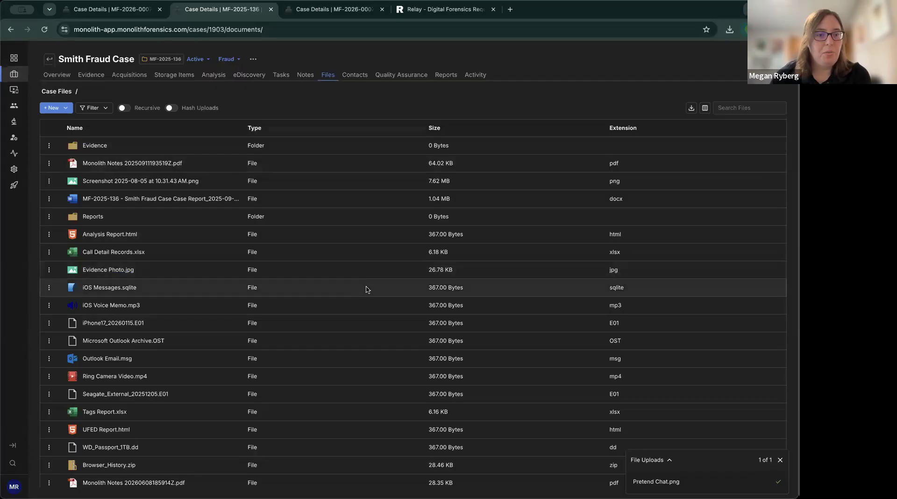
{"action": "scroll", "coordinate": [195, 237], "scroll_direction": "down", "scroll_amount": 3}
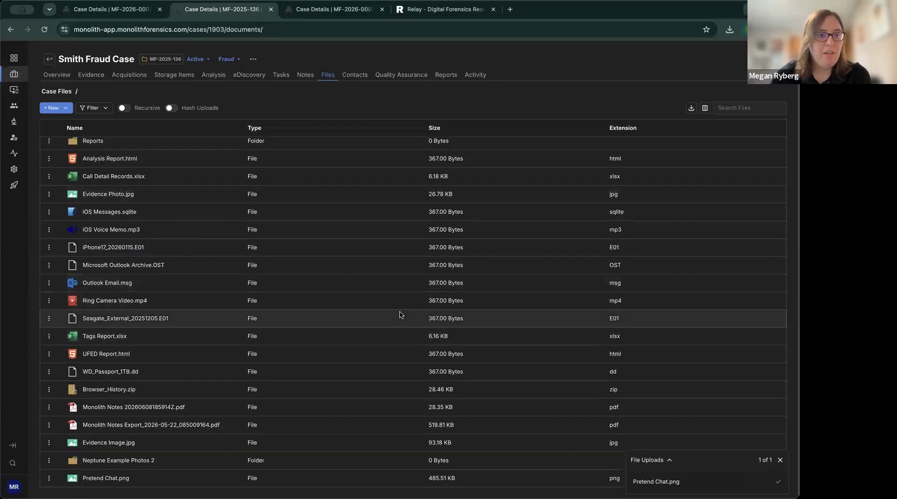
{"action": "scroll", "coordinate": [399, 314], "scroll_direction": "up", "scroll_amount": 3}
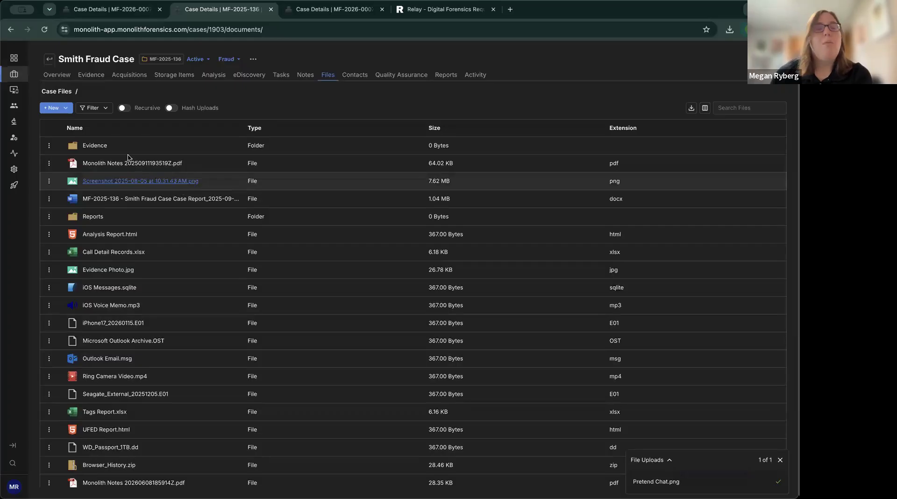
Add a new folder called 'Nested Folder Monolith Monday' to the case's Case Files root.
{"action": "left_click", "coordinate": [67, 110]}
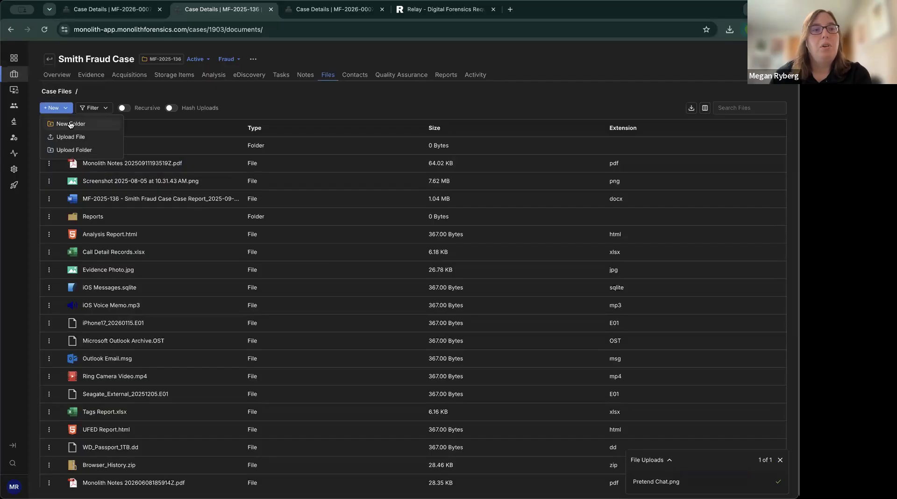
{"action": "left_click", "coordinate": [70, 124]}
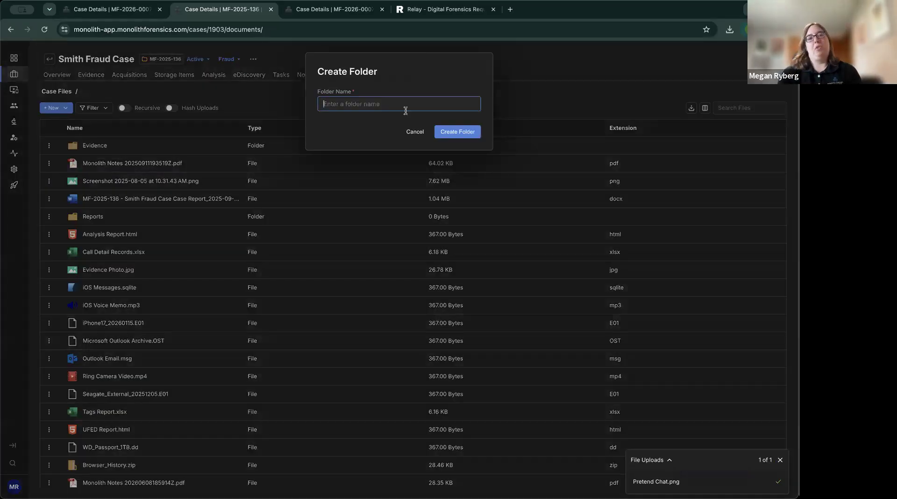
{"action": "type", "text": "Neste"}
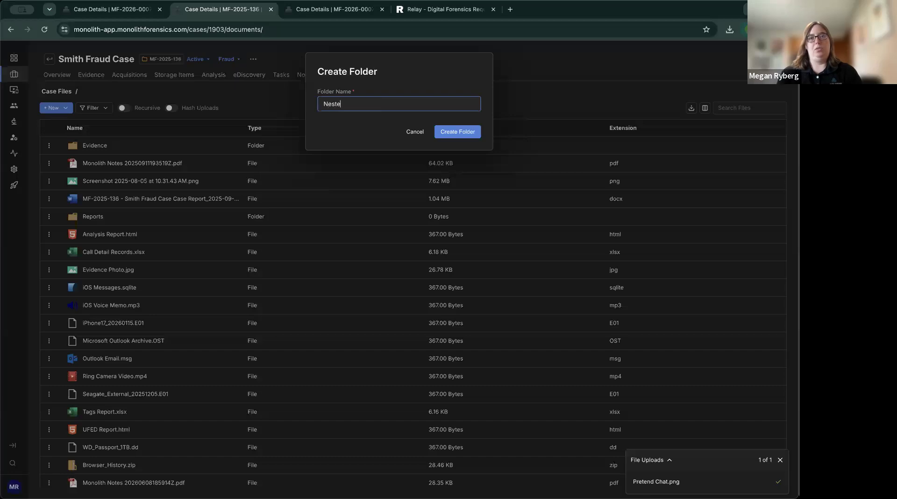
{"action": "type", "text": "d Folder Monolith Monday"}
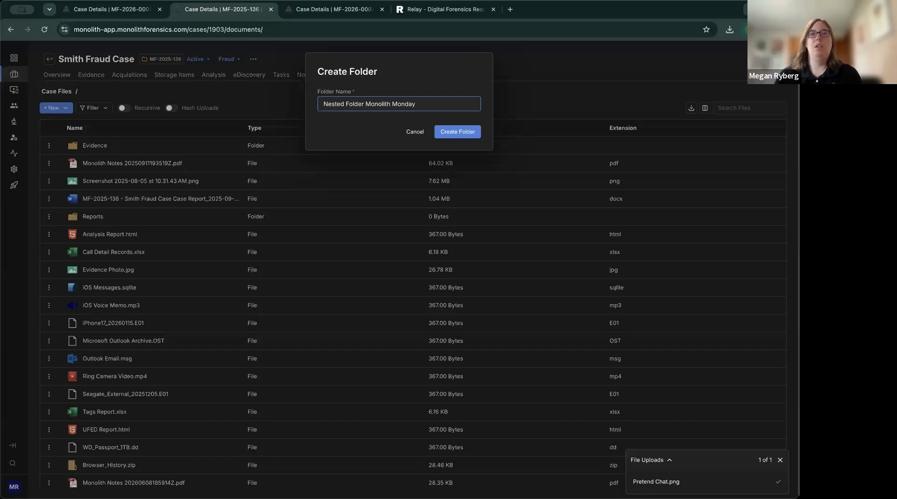
{"action": "left_click", "coordinate": [470, 133]}
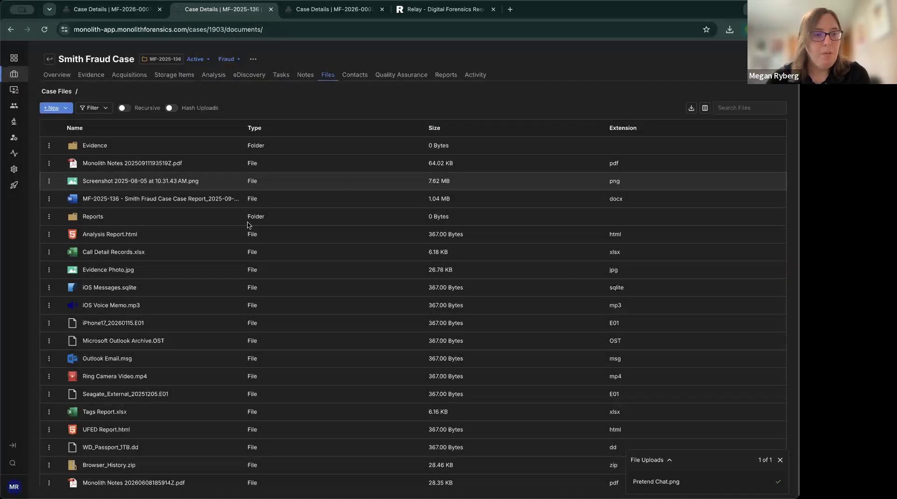
Drag Outlook Email.msg, iOS Voice Memo.mp3, Pretend Chat.png, Evidence Image.jpg and Neptune Example Photos 2 into Nested Folder Monolith Monday.
{"action": "scroll", "coordinate": [247, 224], "scroll_direction": "down", "scroll_amount": 5}
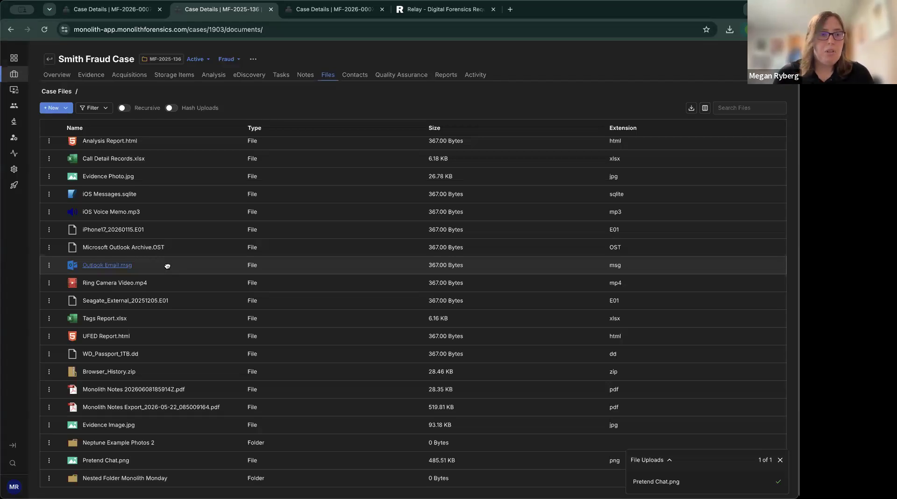
{"action": "left_click_drag", "start_coordinate": [168, 267], "coordinate": [164, 478]}
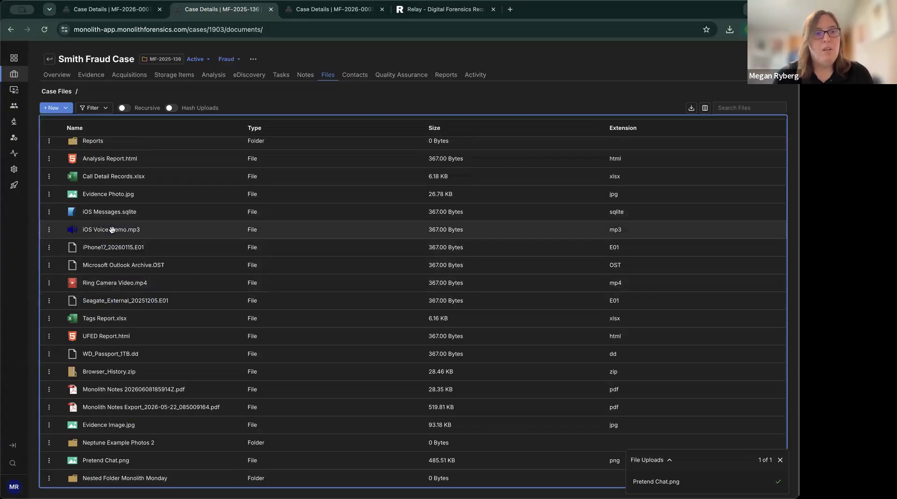
{"action": "left_click_drag", "start_coordinate": [112, 229], "coordinate": [157, 482]}
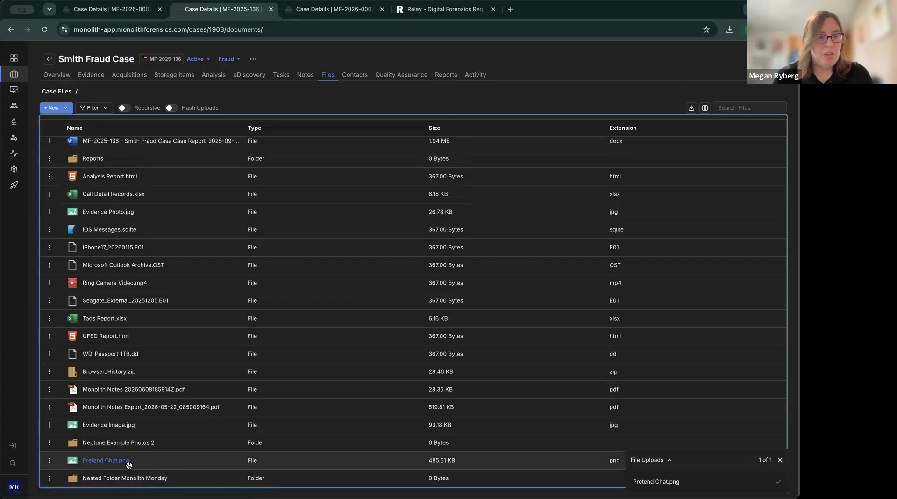
{"action": "left_click", "coordinate": [135, 475]}
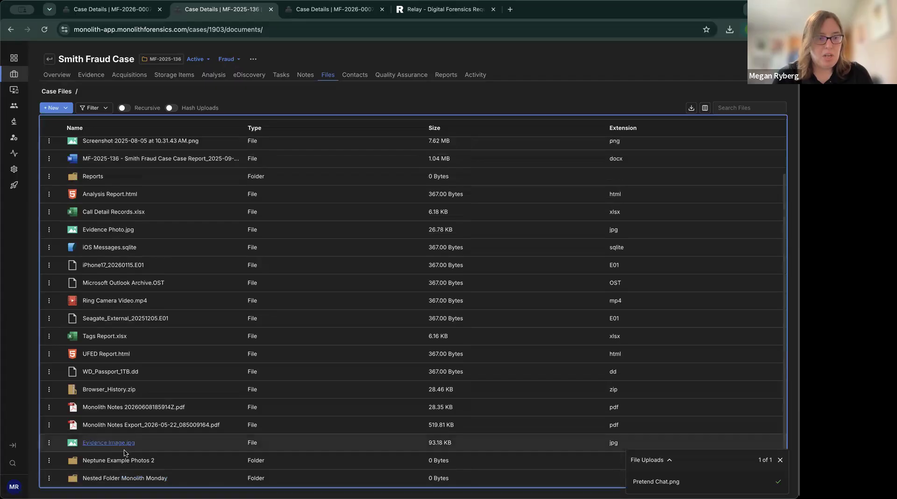
{"action": "left_click_drag", "start_coordinate": [131, 479], "coordinate": [199, 479]}
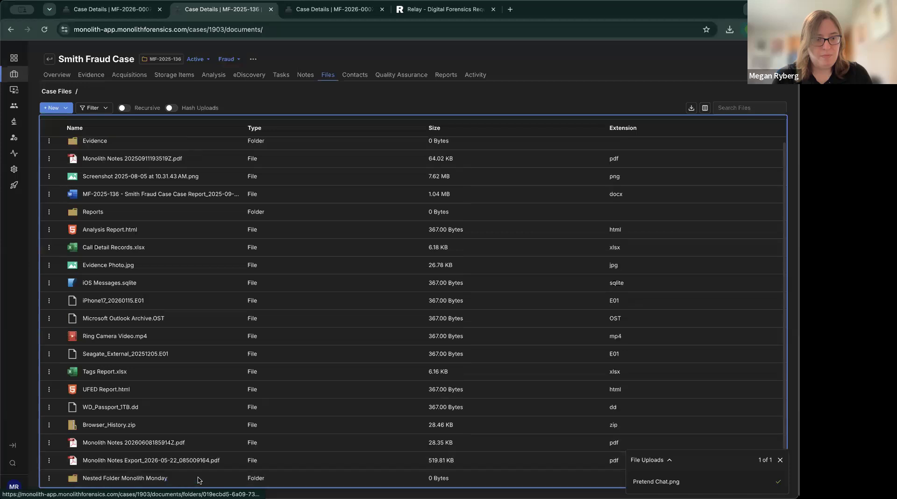
Inside Nested Folder Monolith Monday, create a subfolder named 'Second Layer Nested Folder'.
{"action": "left_click", "coordinate": [157, 479]}
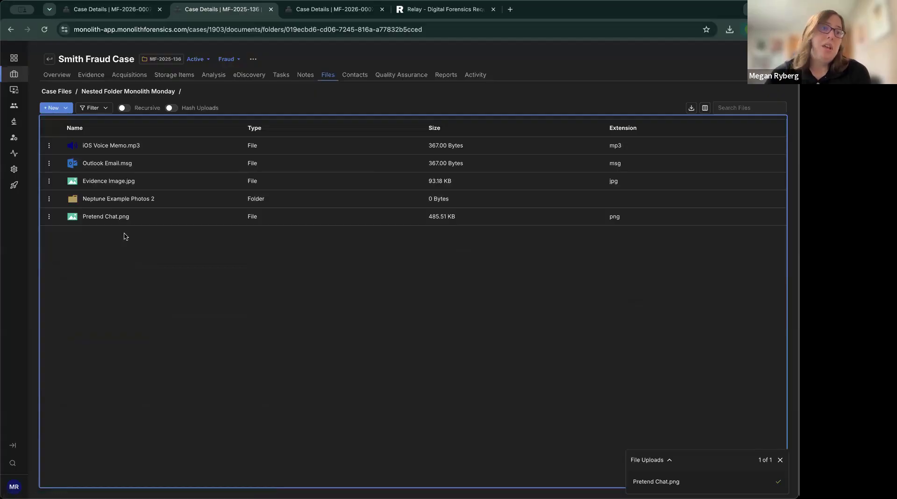
{"action": "left_click", "coordinate": [68, 110]}
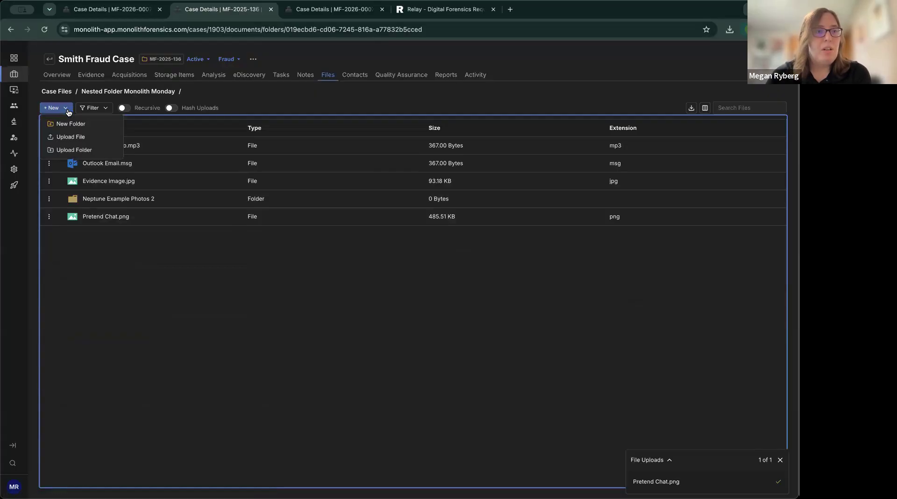
{"action": "left_click", "coordinate": [71, 123]}
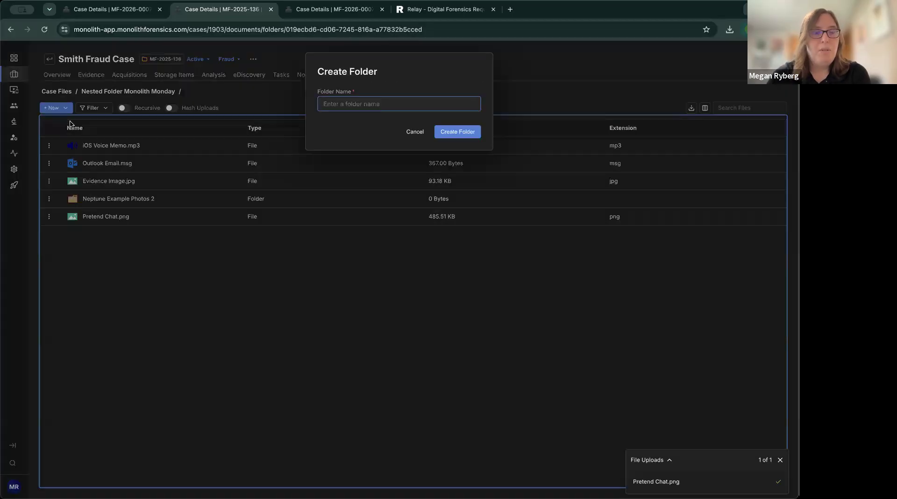
{"action": "type", "text": "Se"}
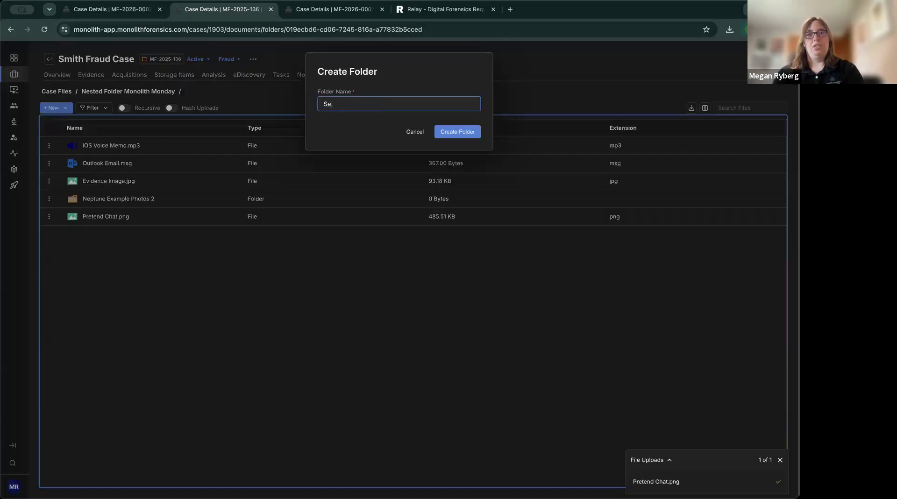
{"action": "type", "text": "cond Layer Ne"}
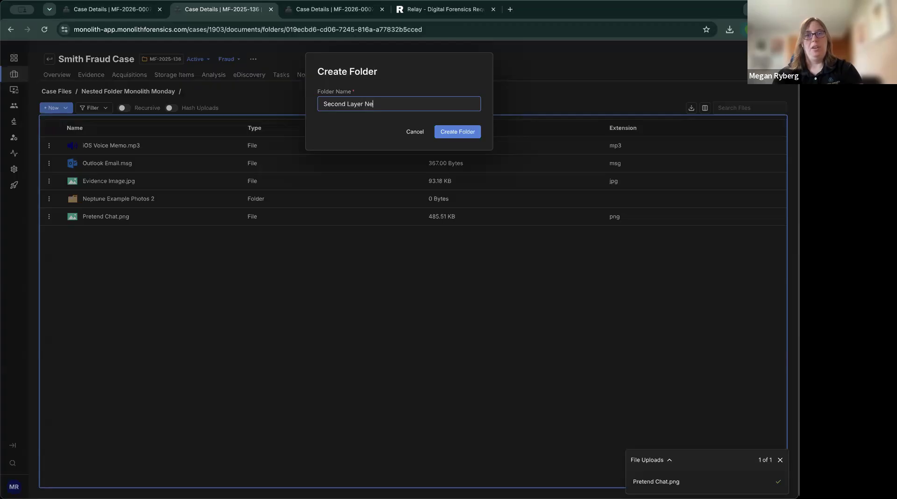
{"action": "type", "text": "stetd Folder"}
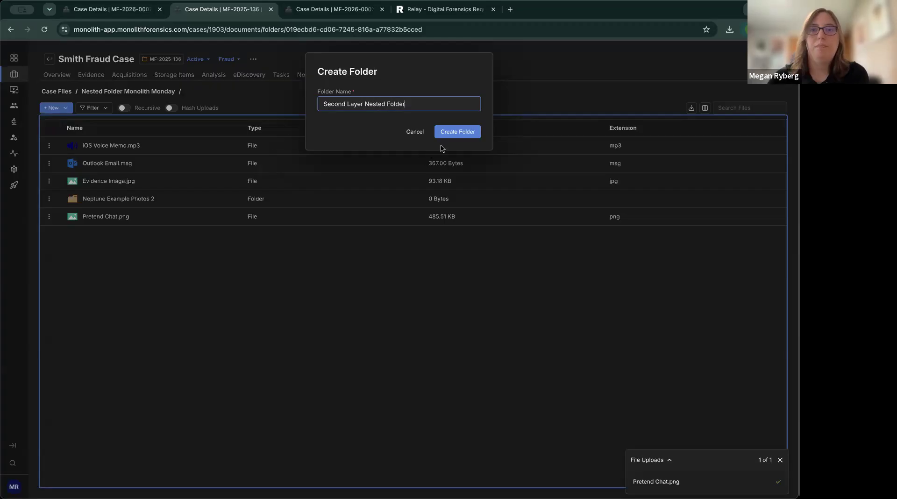
{"action": "left_click", "coordinate": [454, 134]}
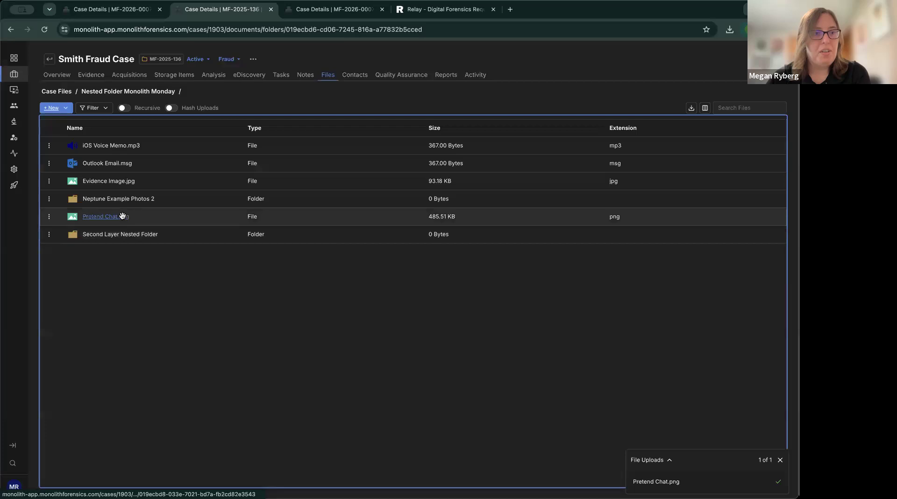
Move Pretend Chat.png into Second Layer Nested Folder, confirm it's there, and return to Case Files.
{"action": "left_click_drag", "start_coordinate": [123, 217], "coordinate": [129, 234]}
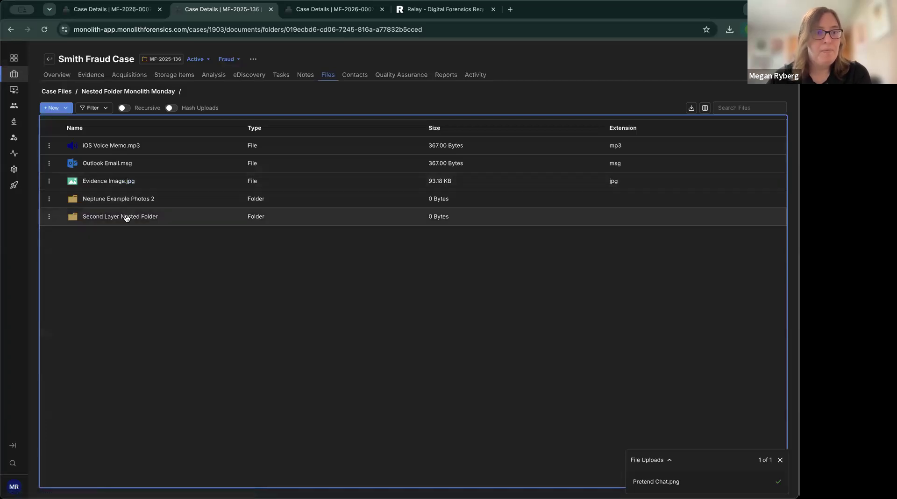
{"action": "left_click", "coordinate": [125, 217]}
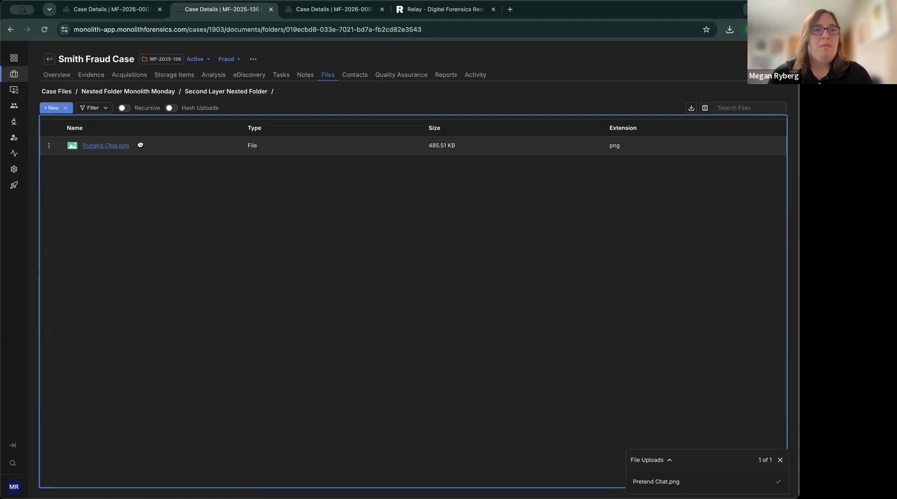
{"action": "left_click", "coordinate": [66, 93]}
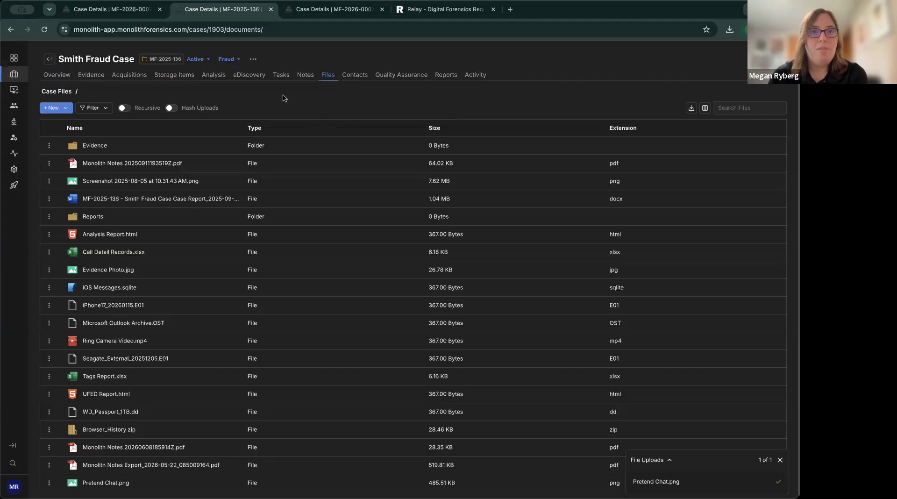
{"action": "left_click", "coordinate": [119, 10]}
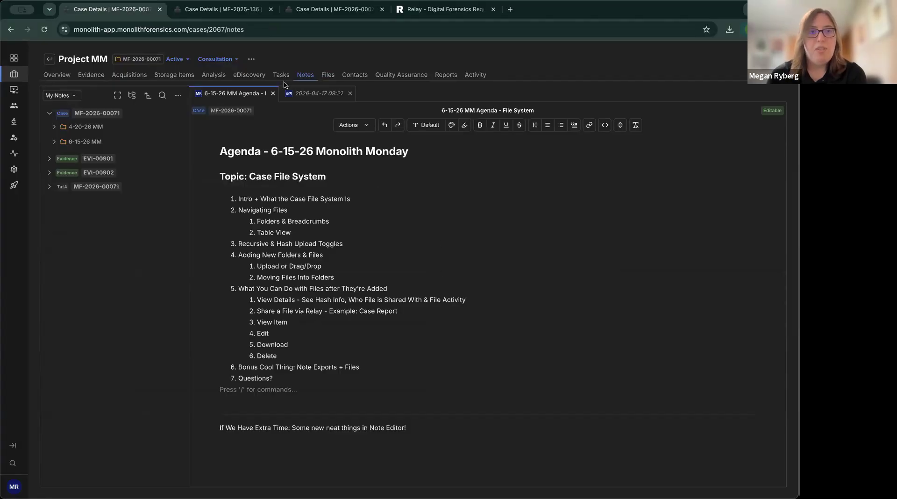
{"action": "left_click", "coordinate": [242, 14]}
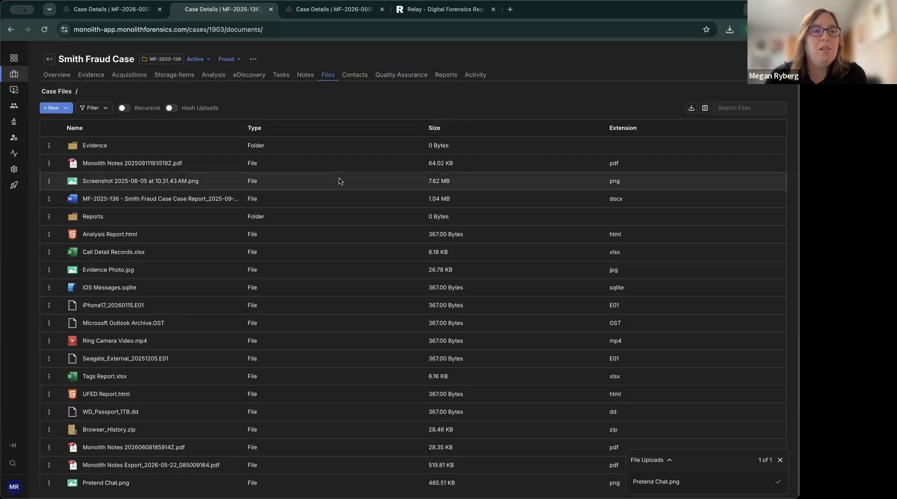
{"action": "left_click", "coordinate": [49, 163]}
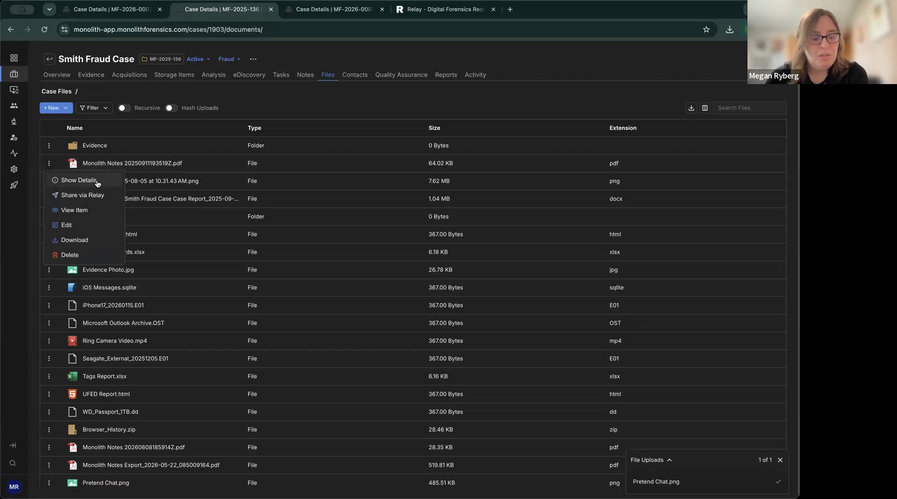
{"action": "left_click", "coordinate": [79, 180]}
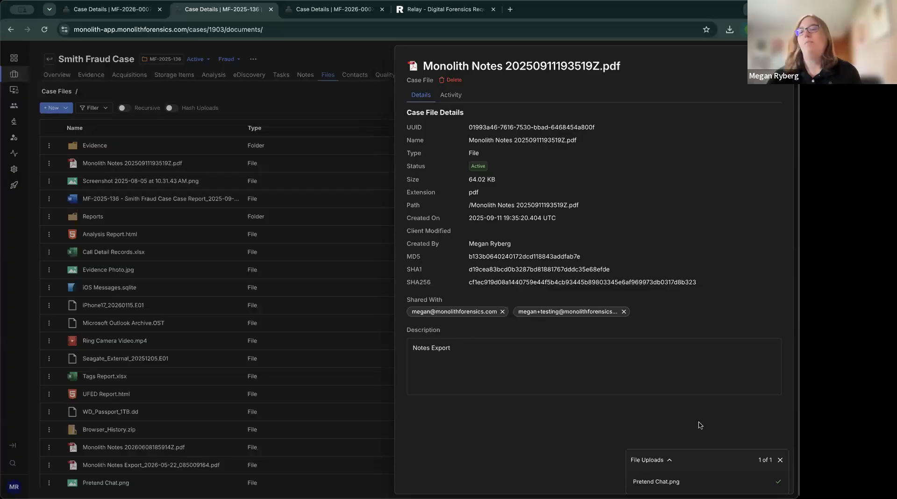
{"action": "left_click", "coordinate": [780, 460]}
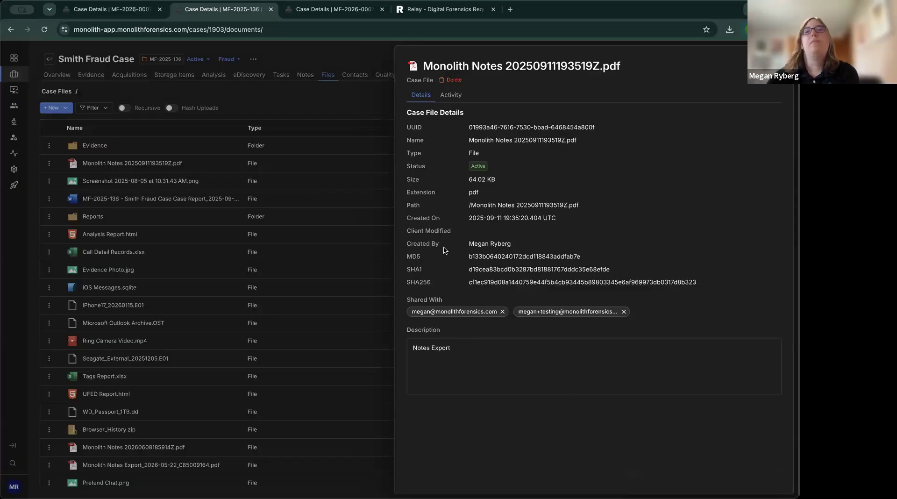
{"action": "left_click", "coordinate": [456, 98]}
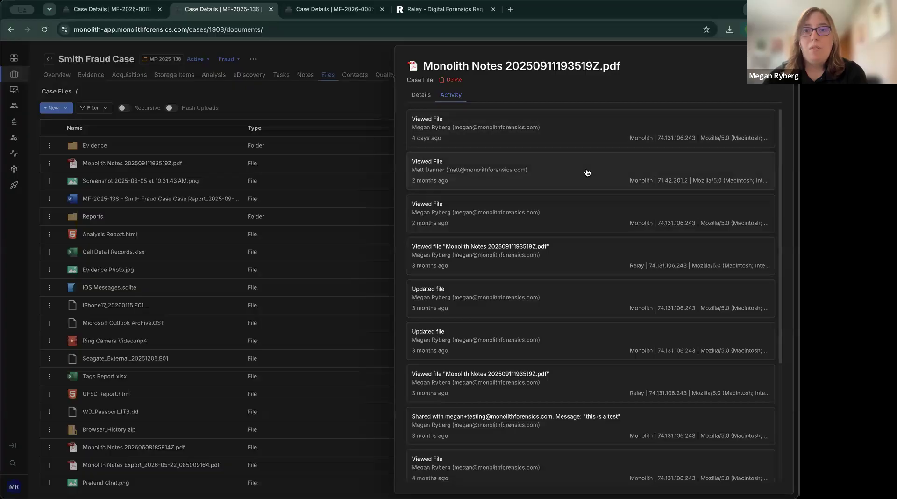
Review the PDF's Activity history, switch back to Details, and close the side panel.
{"action": "scroll", "coordinate": [601, 216], "scroll_direction": "down", "scroll_amount": 1}
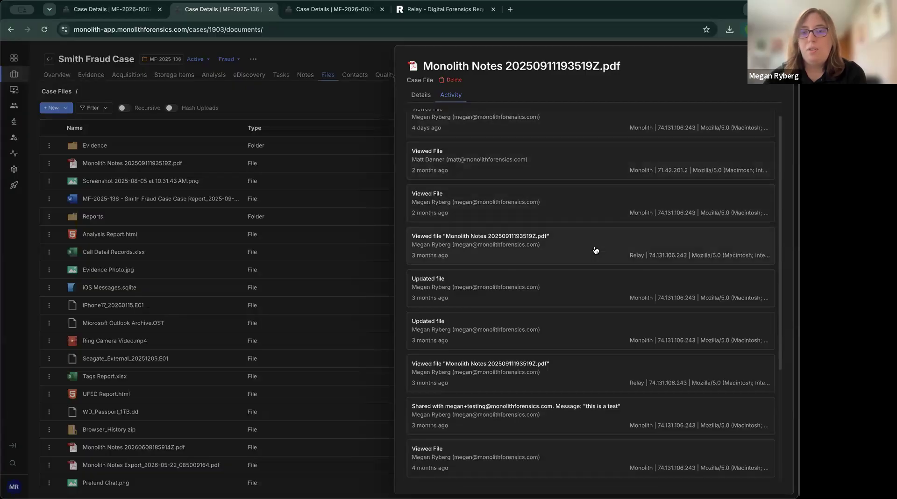
{"action": "scroll", "coordinate": [595, 130], "scroll_direction": "down", "scroll_amount": 1}
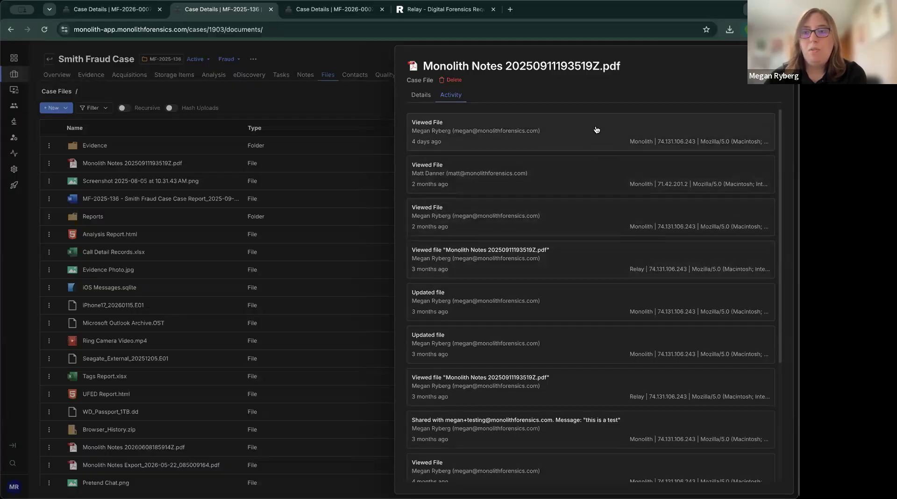
{"action": "scroll", "coordinate": [606, 219], "scroll_direction": "down", "scroll_amount": 1}
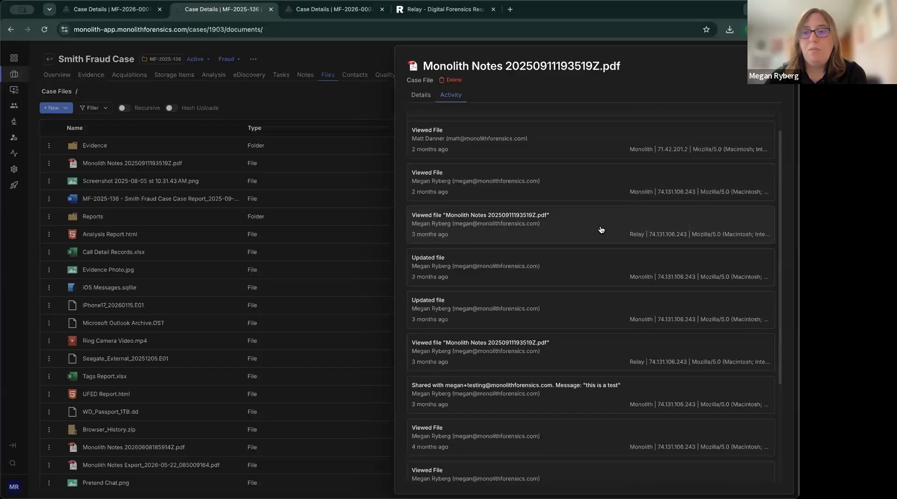
{"action": "scroll", "coordinate": [601, 230], "scroll_direction": "down", "scroll_amount": 1}
{"action": "scroll", "coordinate": [601, 229], "scroll_direction": "down", "scroll_amount": 5}
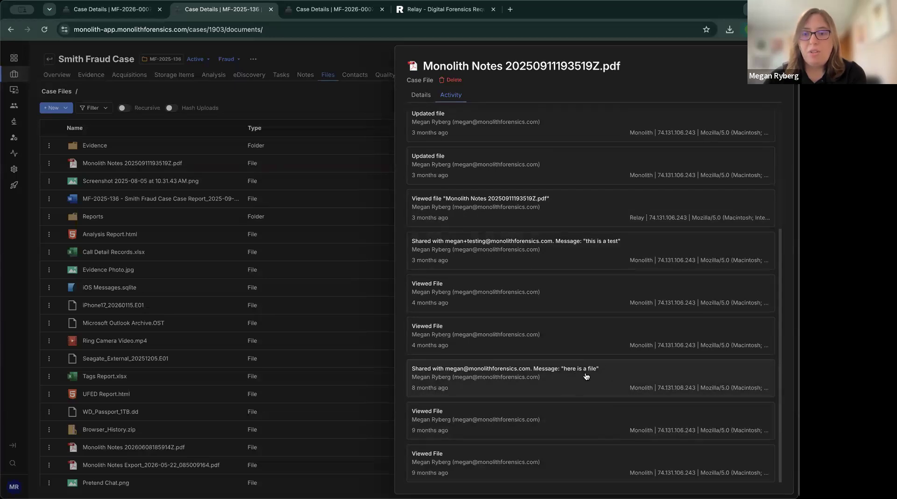
{"action": "scroll", "coordinate": [591, 268], "scroll_direction": "up", "scroll_amount": 4}
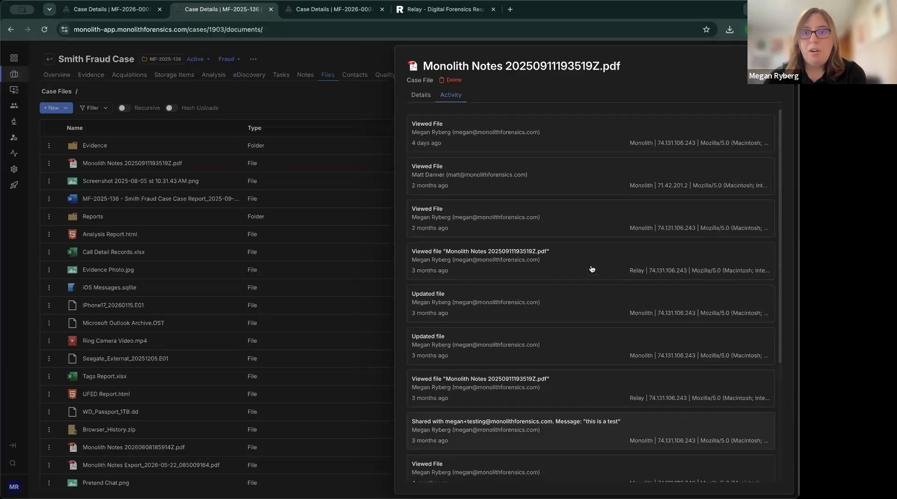
{"action": "left_click", "coordinate": [420, 95]}
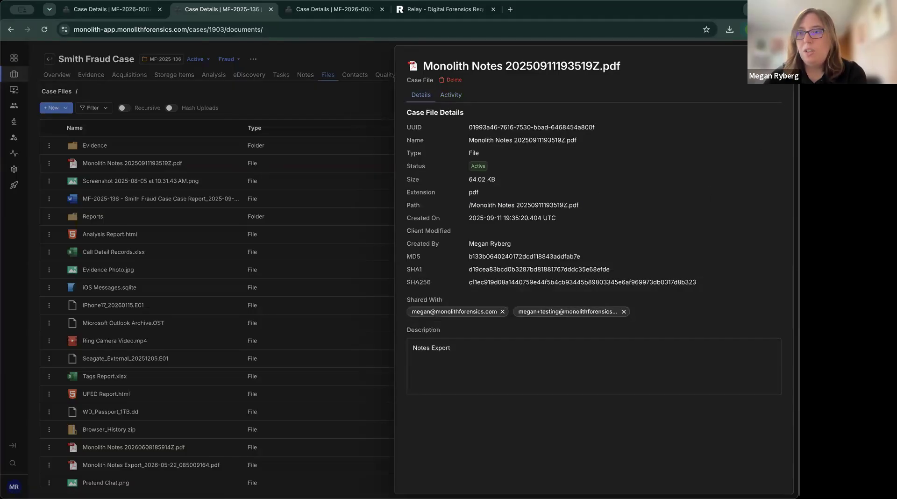
{"action": "key", "text": "Escape"}
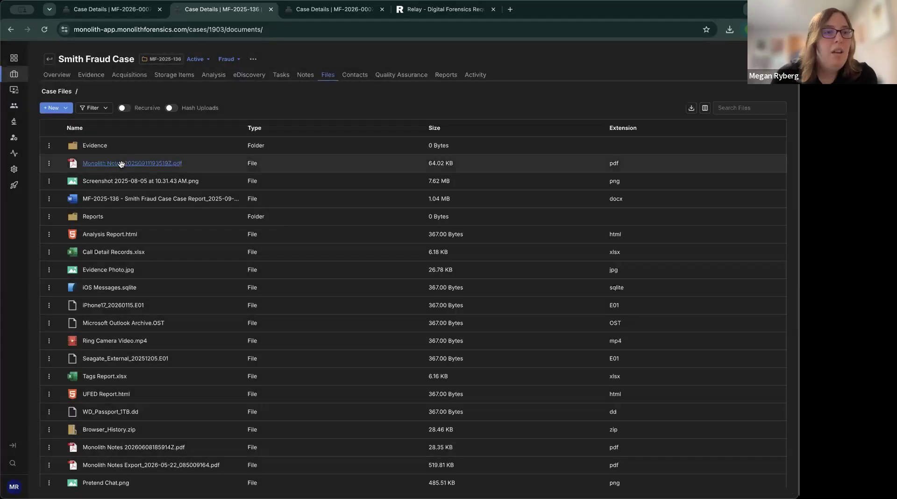
{"action": "left_click", "coordinate": [49, 165]}
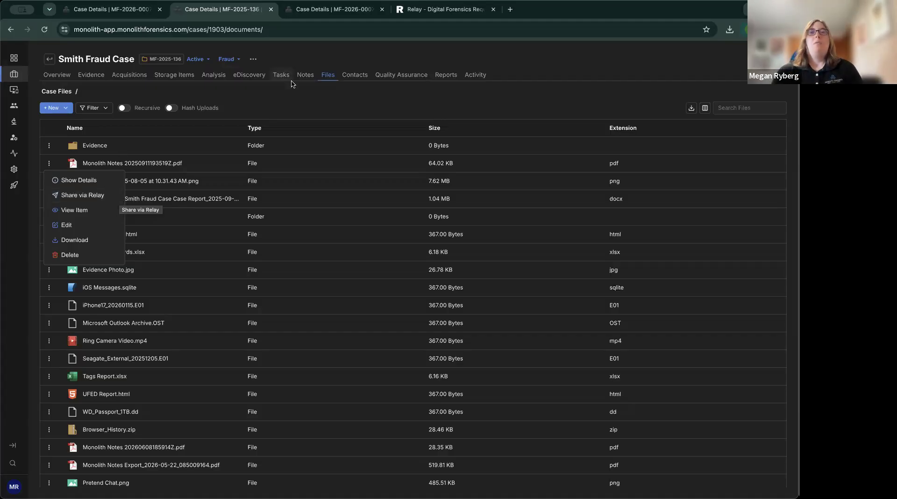
Dismiss the Monolith Notes file menu and go to the Smith Fraud Case's Reports page.
{"action": "left_click", "coordinate": [307, 104]}
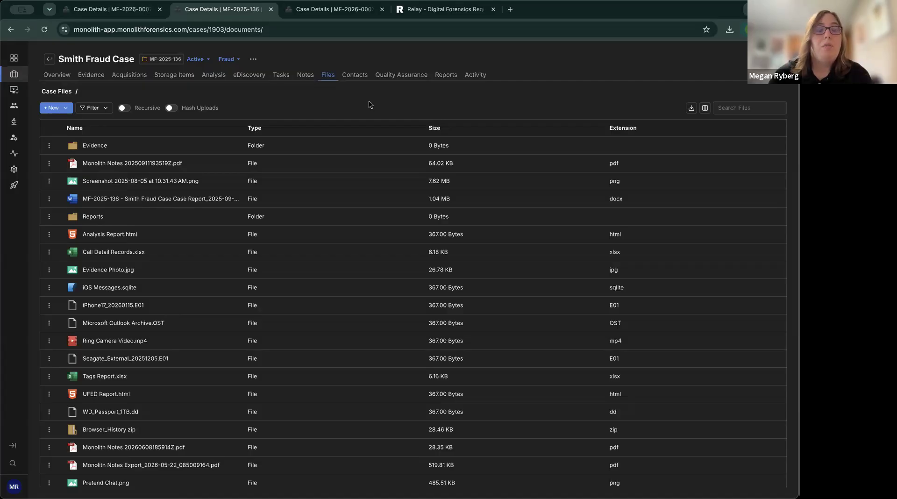
{"action": "left_click", "coordinate": [446, 78]}
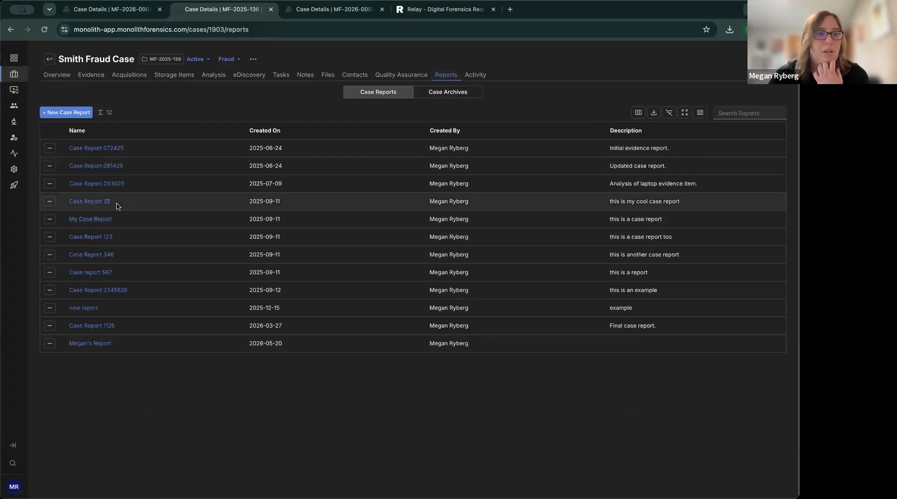
Generate and download a new Smith Fraud Case report, then return to the Case Files list.
{"action": "left_click", "coordinate": [90, 204]}
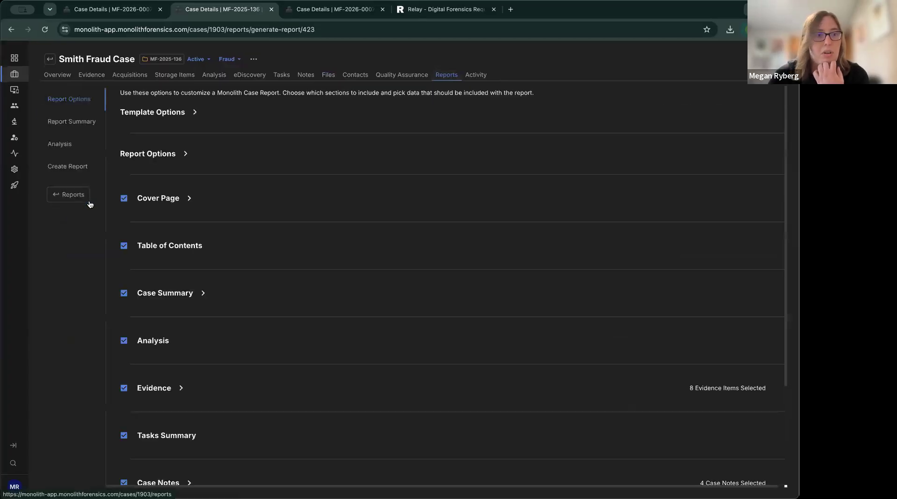
{"action": "left_click", "coordinate": [84, 168]}
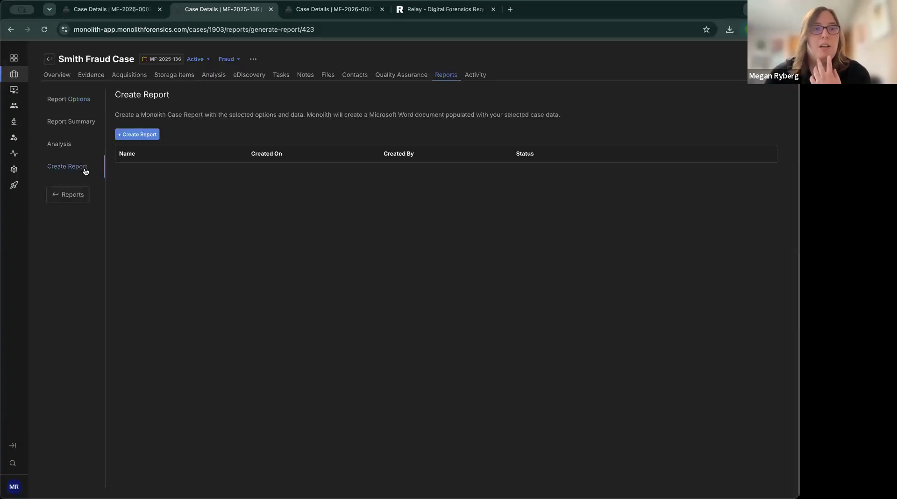
{"action": "left_click", "coordinate": [143, 136]}
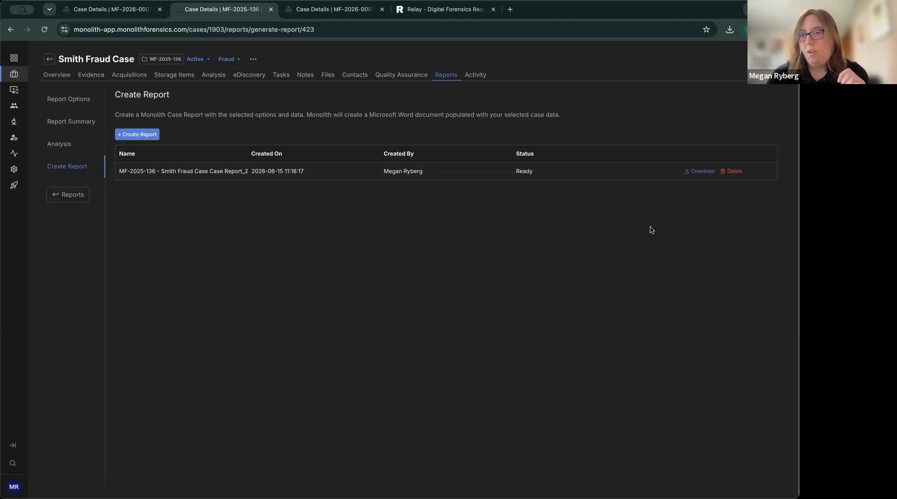
{"action": "left_click", "coordinate": [700, 173]}
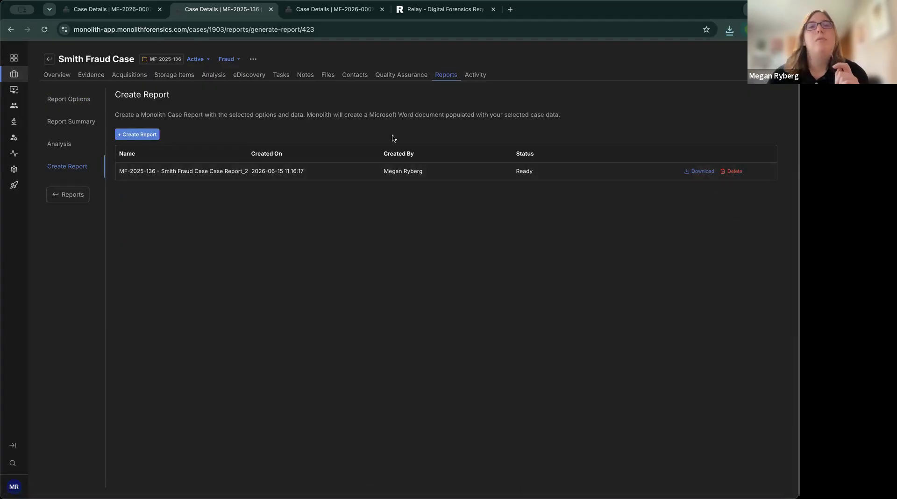
{"action": "left_click", "coordinate": [329, 75]}
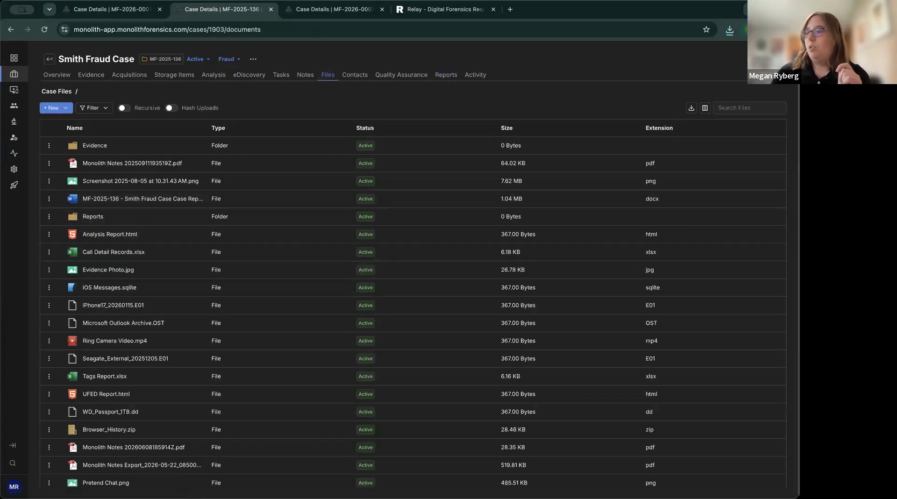
{"action": "left_click", "coordinate": [66, 109]}
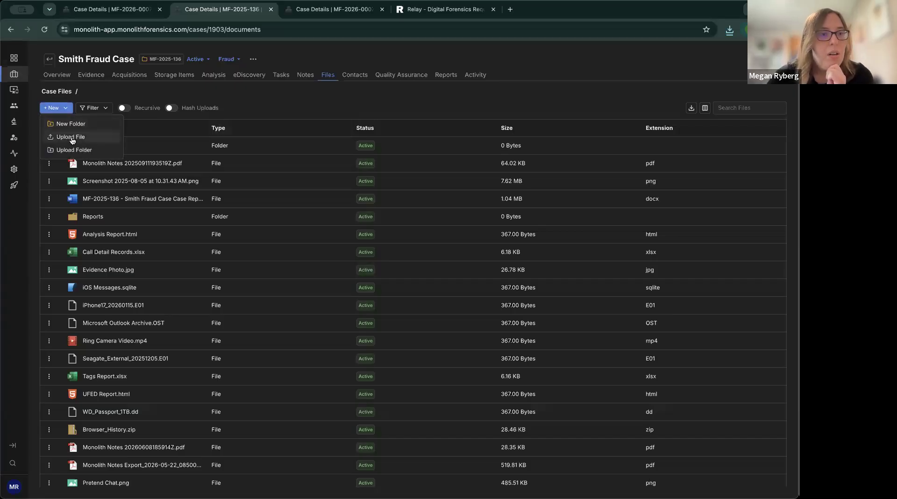
Upload the downloaded MF-2025-136 case report .docx to Case Files and review its details.
{"action": "left_click", "coordinate": [73, 138]}
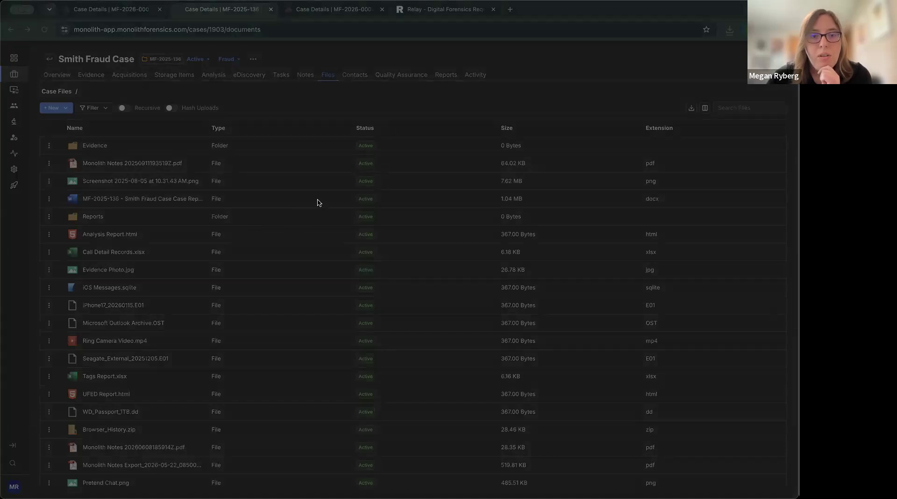
{"action": "left_click", "coordinate": [568, 329]}
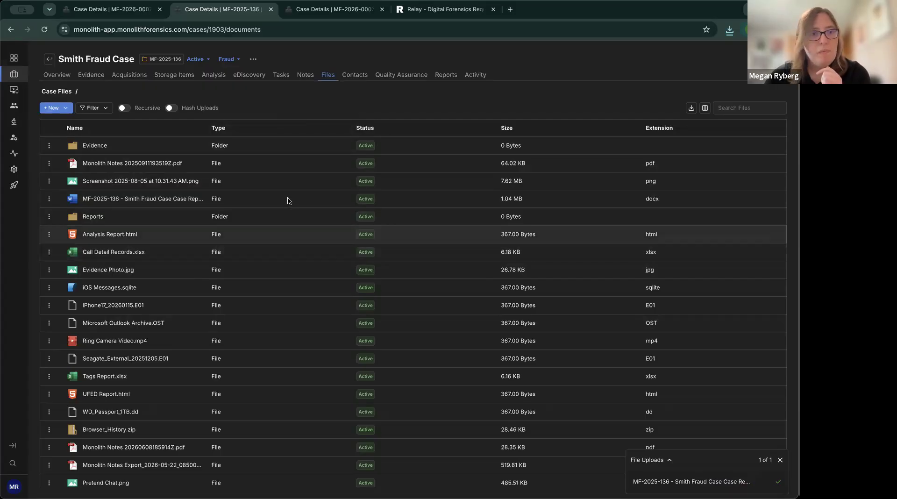
{"action": "left_click", "coordinate": [49, 200]}
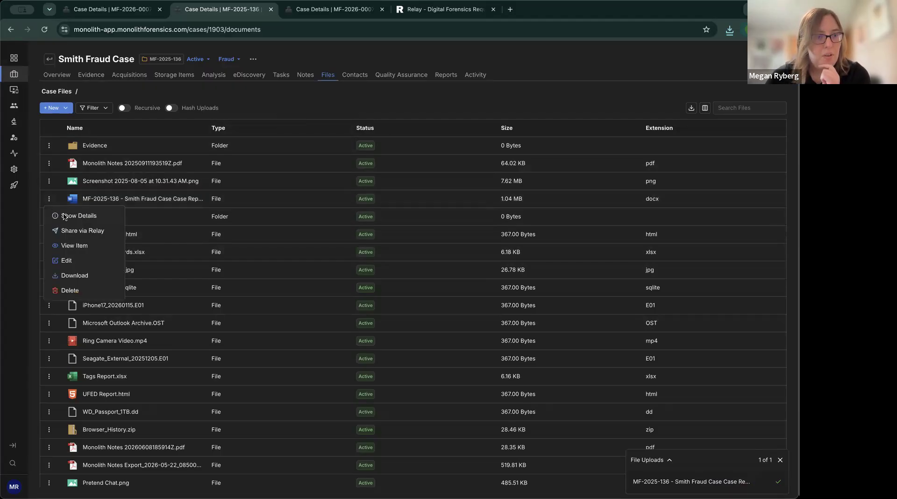
{"action": "left_click", "coordinate": [64, 216]}
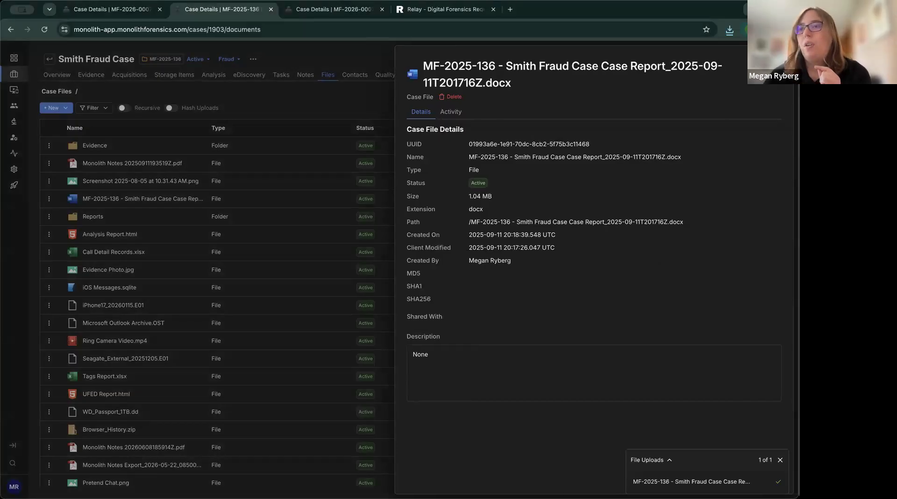
{"action": "left_click", "coordinate": [335, 192]}
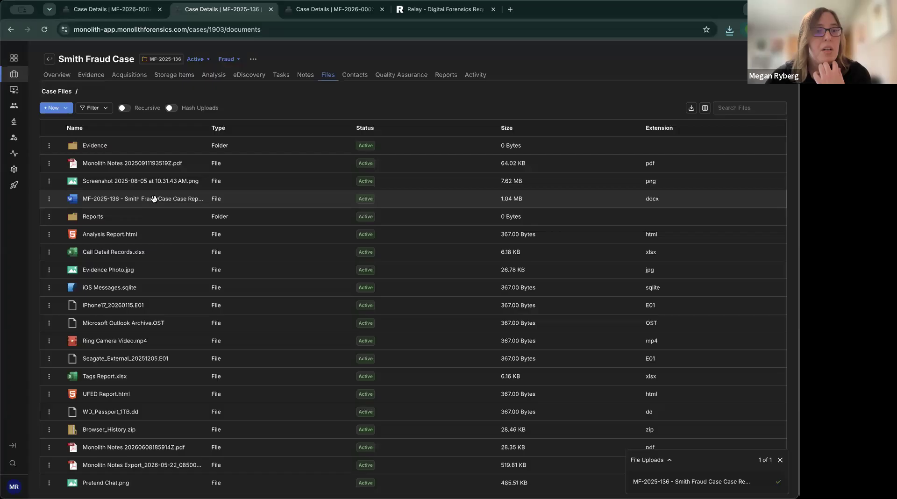
{"action": "left_click", "coordinate": [50, 203]}
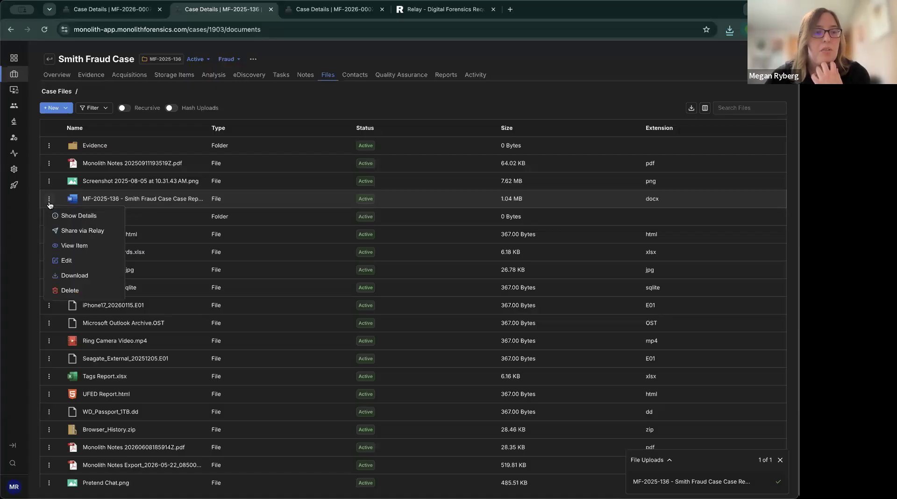
Share the case report via Relay with the recipient's e-mail and a note saying it's updated.
{"action": "left_click", "coordinate": [73, 232]}
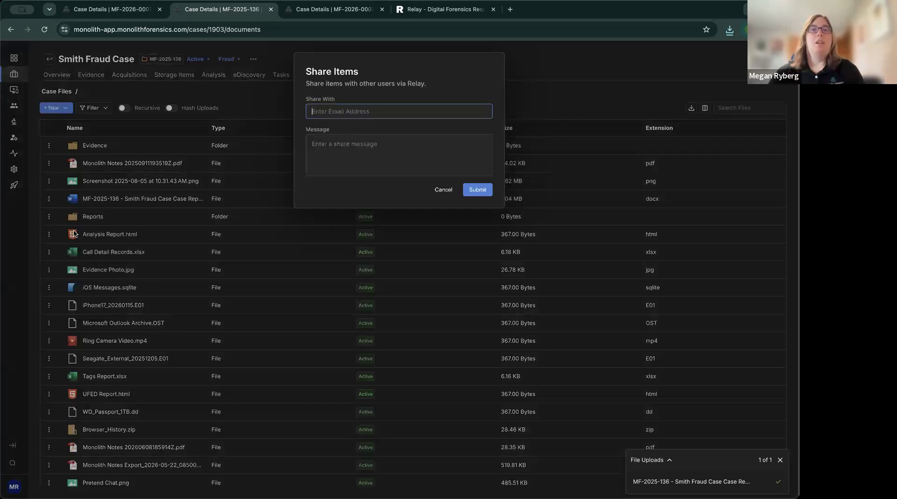
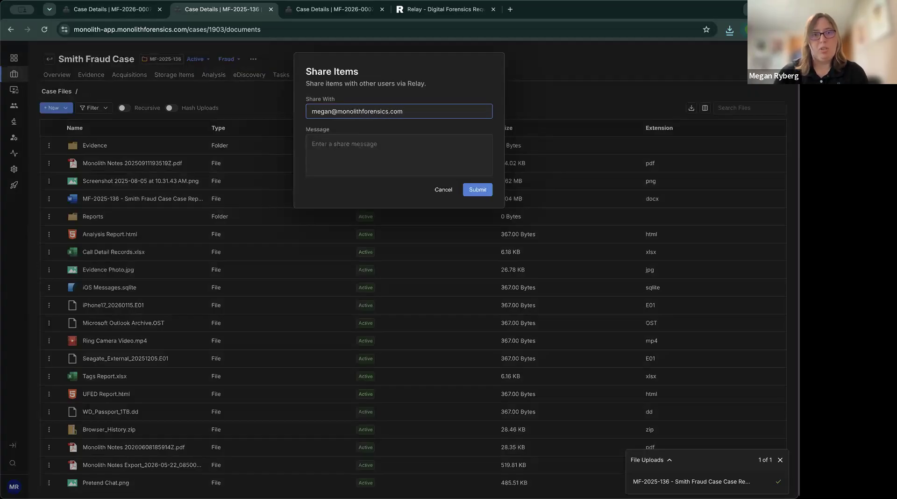
{"action": "key", "text": "Return"}
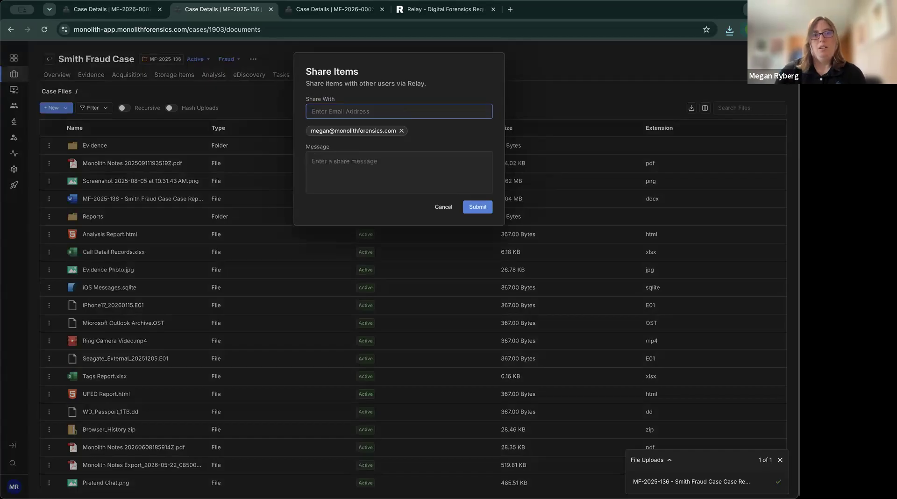
{"action": "left_click", "coordinate": [334, 183]}
{"action": "type", "text": "Here's "}
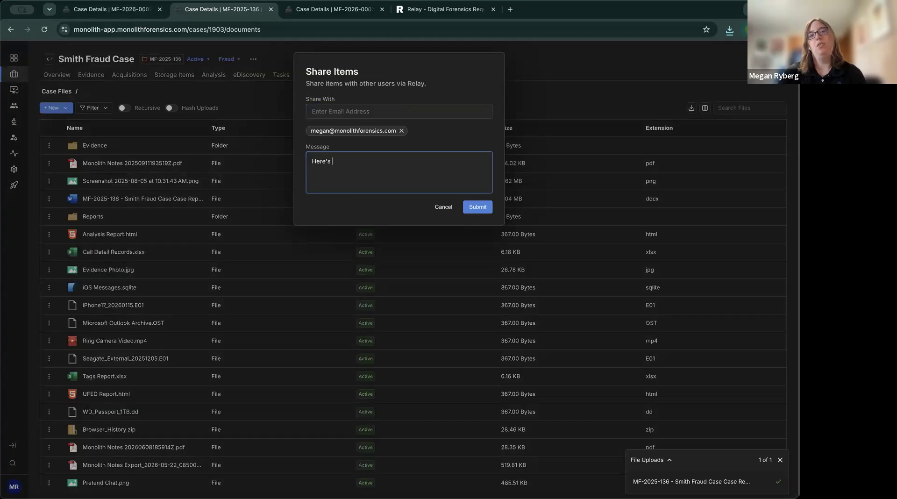
{"action": "type", "text": "an updated case report"}
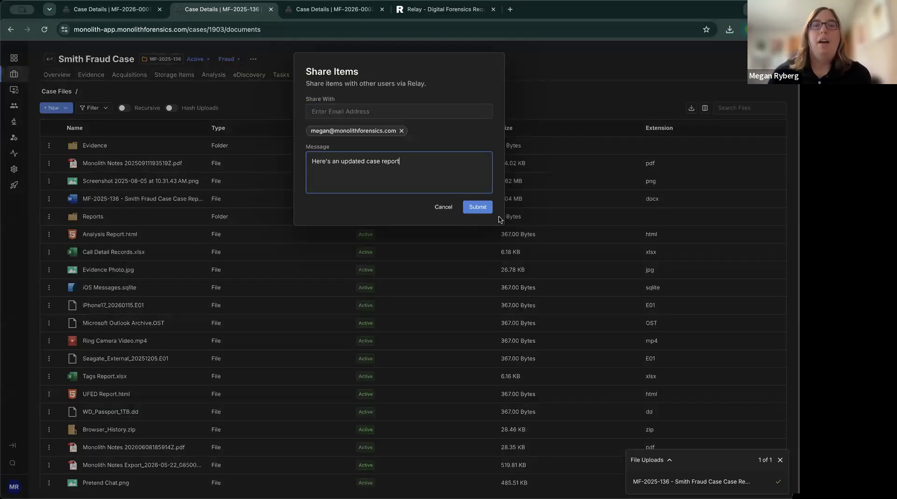
{"action": "left_click", "coordinate": [486, 211]}
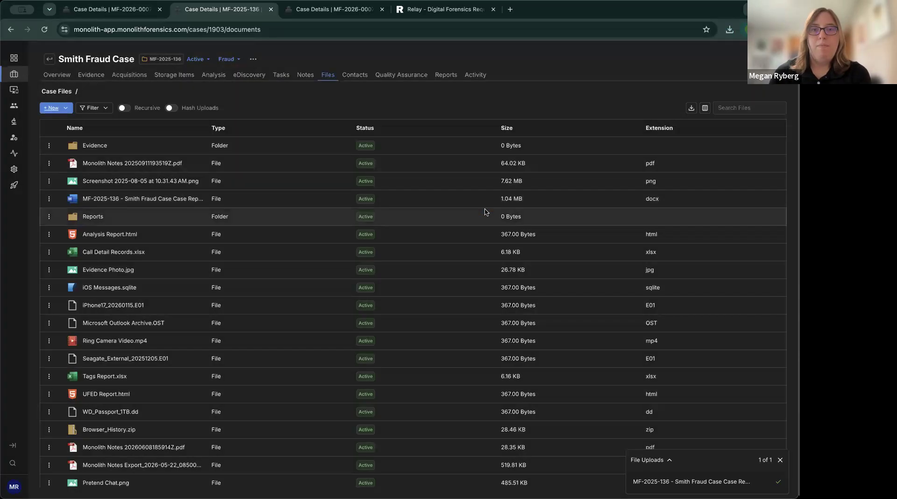
{"action": "left_click", "coordinate": [49, 198]}
{"action": "left_click", "coordinate": [67, 216]}
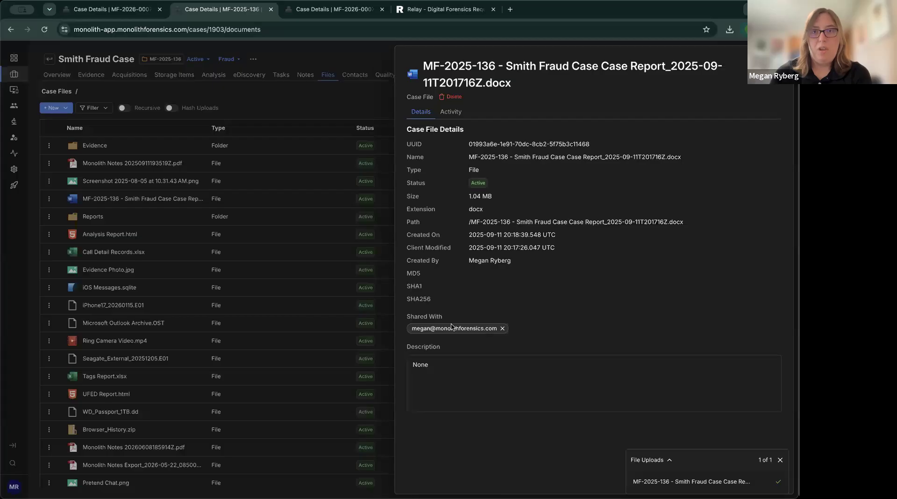
Switch to the Relay portal tab to view its home page.
{"action": "left_click", "coordinate": [446, 14]}
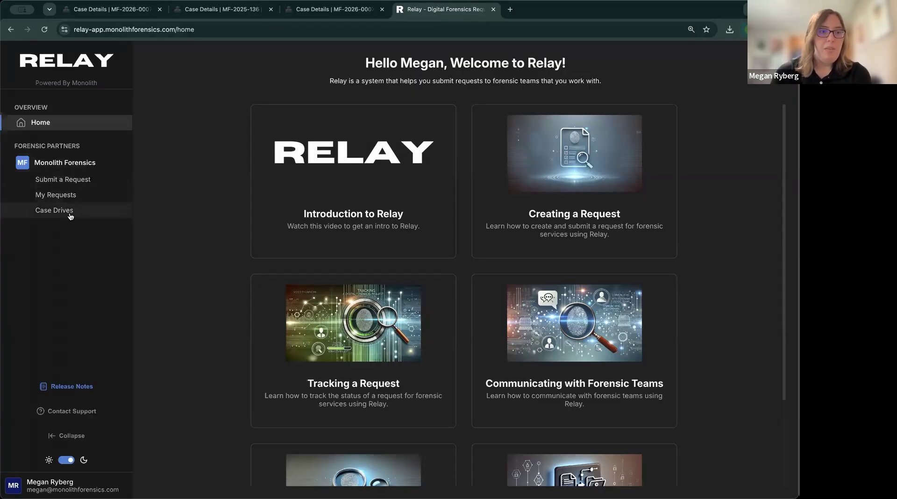
Open the MF-2025-136 case drive in Relay, preview the shared case report, and close it.
{"action": "left_click", "coordinate": [71, 216]}
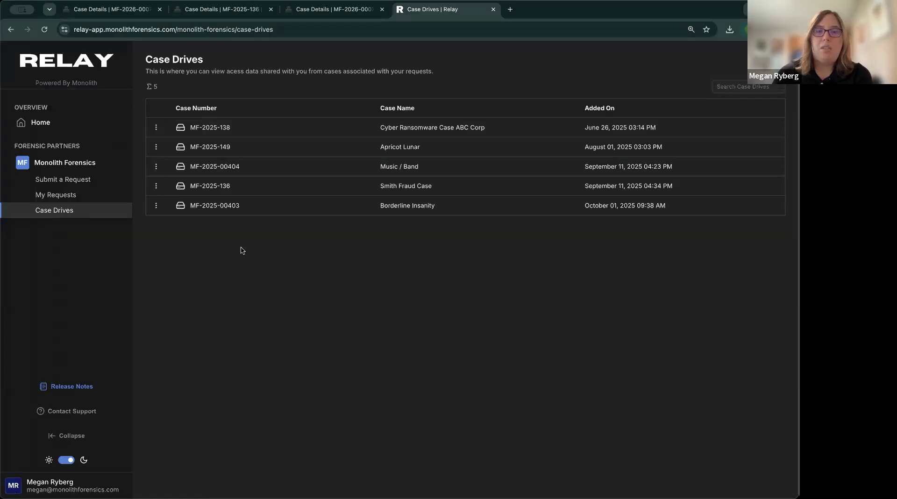
{"action": "left_click", "coordinate": [217, 189]}
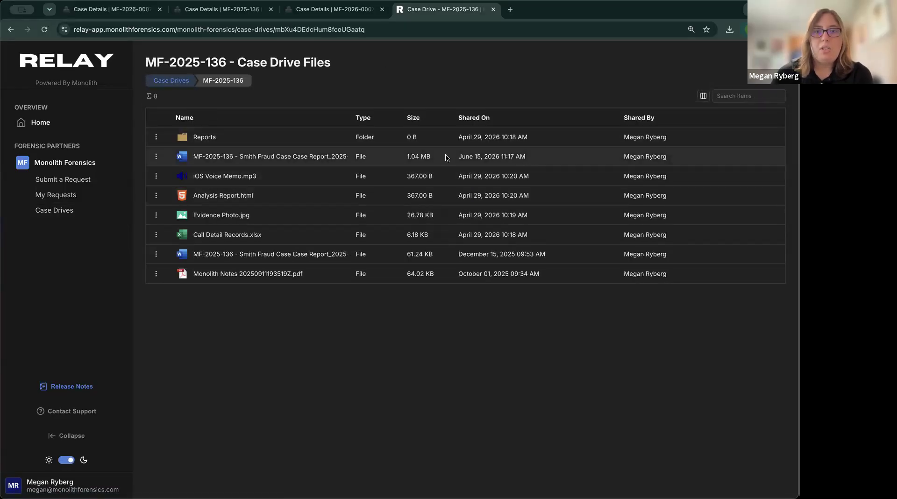
{"action": "left_click", "coordinate": [285, 157]}
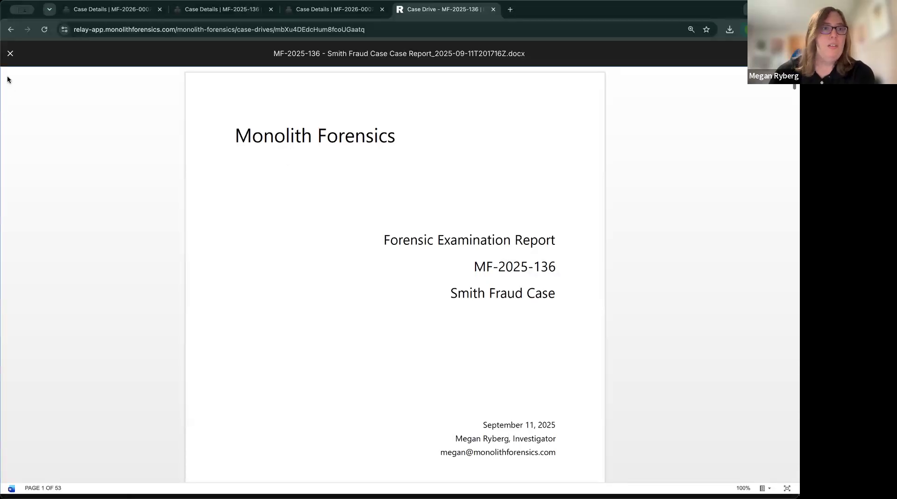
{"action": "left_click", "coordinate": [10, 53]}
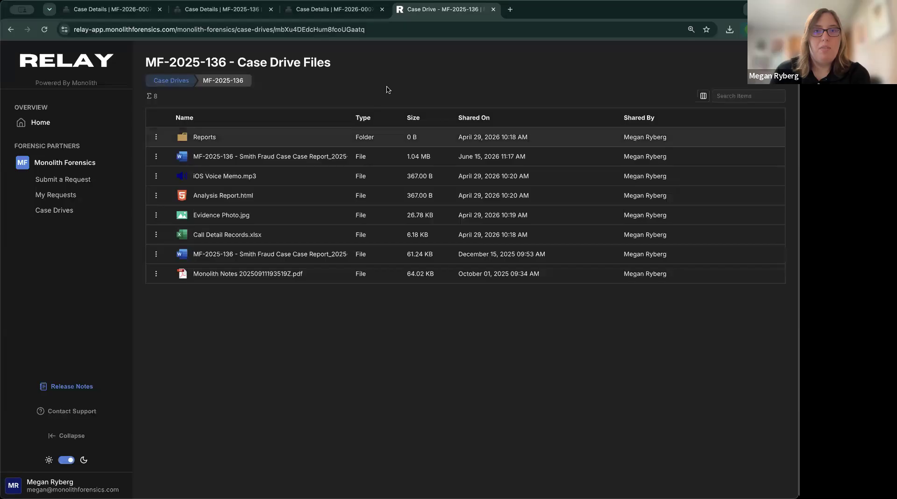
{"action": "left_click", "coordinate": [344, 14]}
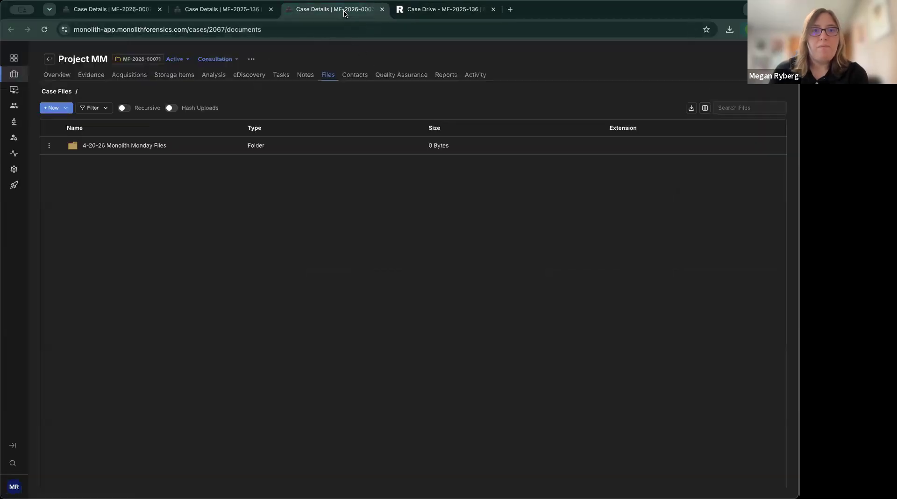
Unshare the case report from its recipient, confirm it's gone from Relay, and close the details panel.
{"action": "left_click", "coordinate": [439, 10]}
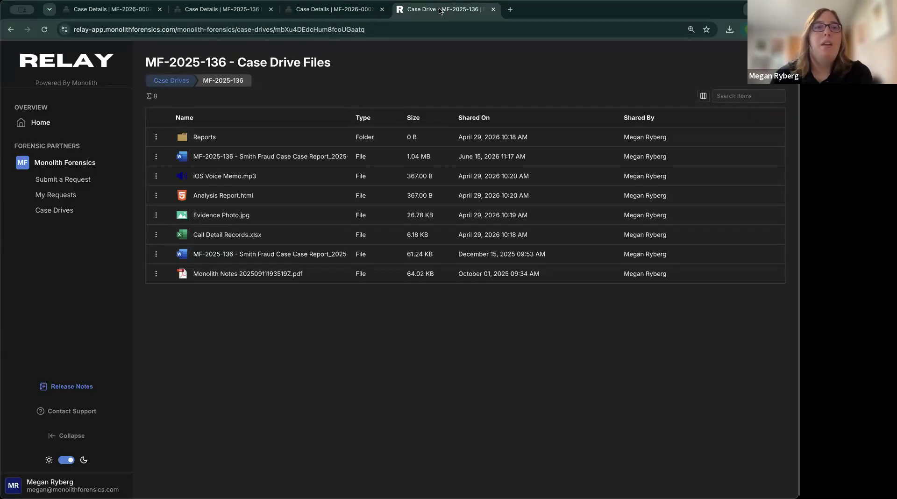
{"action": "left_click", "coordinate": [231, 17]}
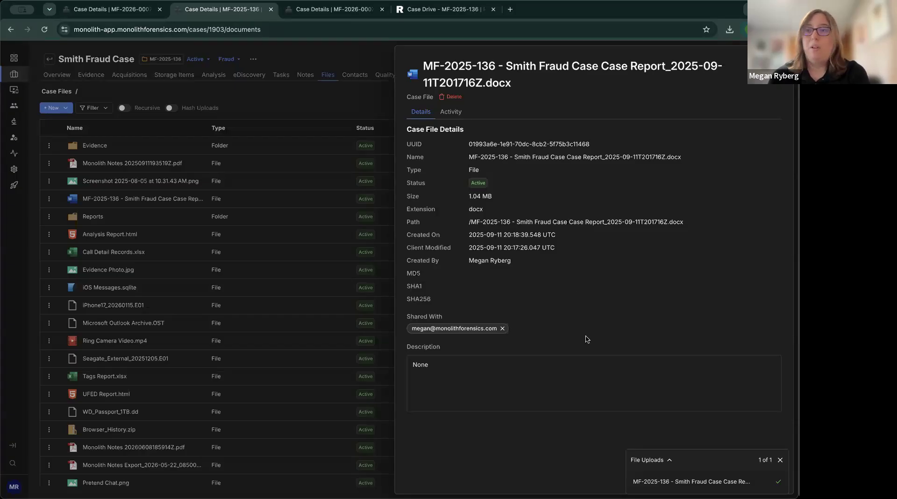
{"action": "left_click", "coordinate": [503, 328]}
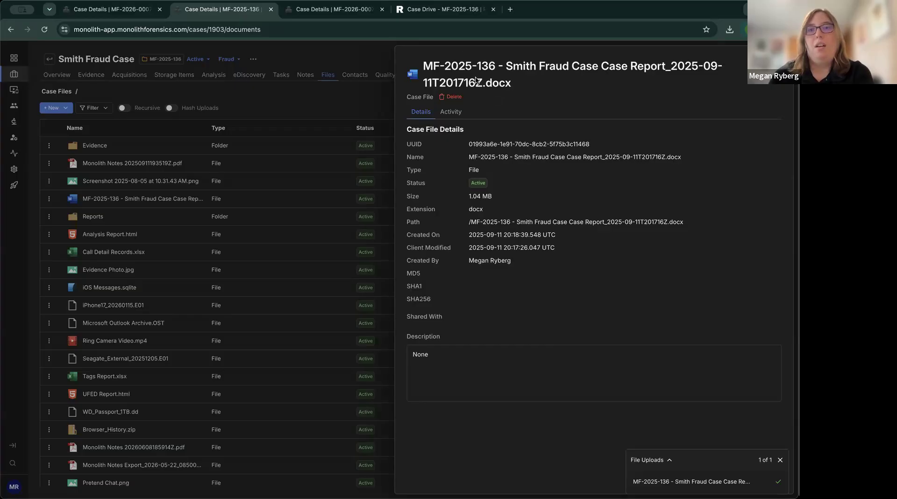
{"action": "left_click", "coordinate": [444, 9]}
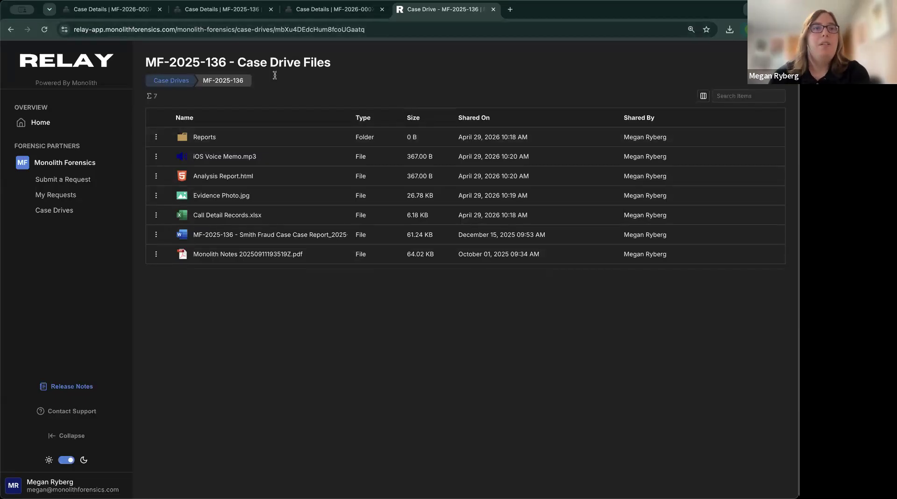
{"action": "left_click", "coordinate": [211, 10]}
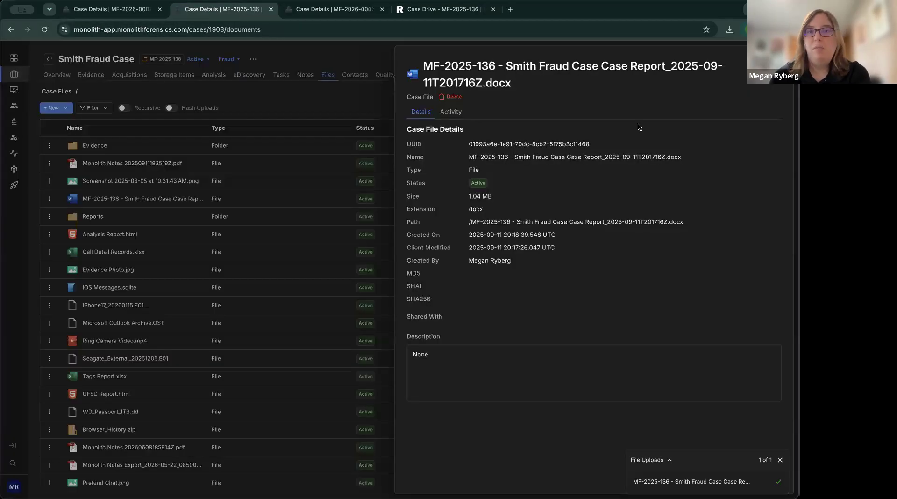
{"action": "left_click", "coordinate": [368, 213]}
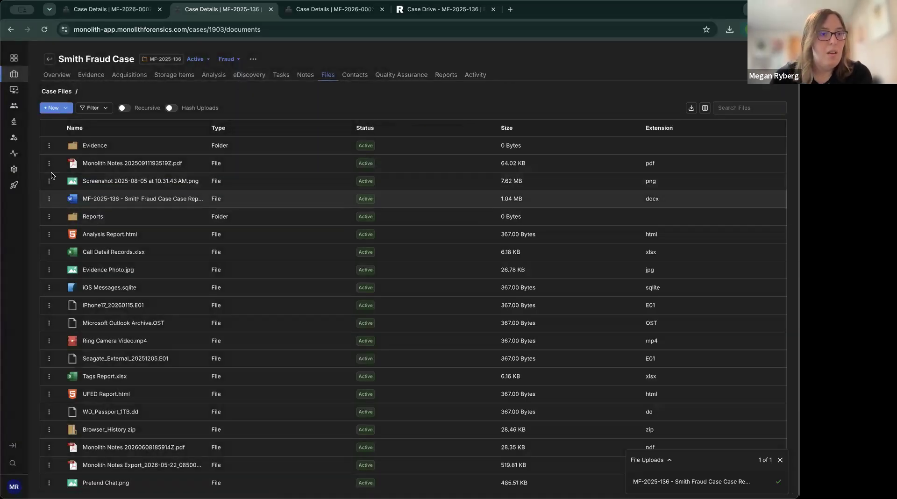
{"action": "left_click", "coordinate": [49, 164]}
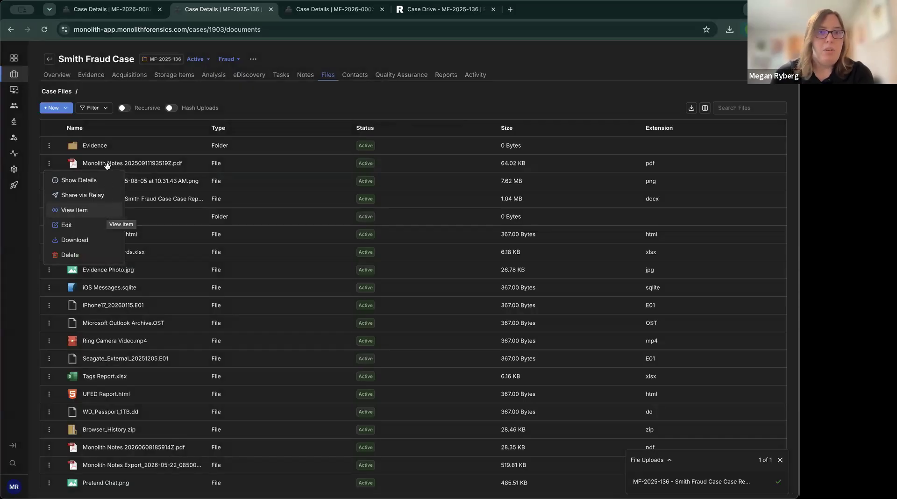
Preview the Monolith Notes PDF, then dismiss the completed File Uploads panel.
{"action": "left_click", "coordinate": [105, 211]}
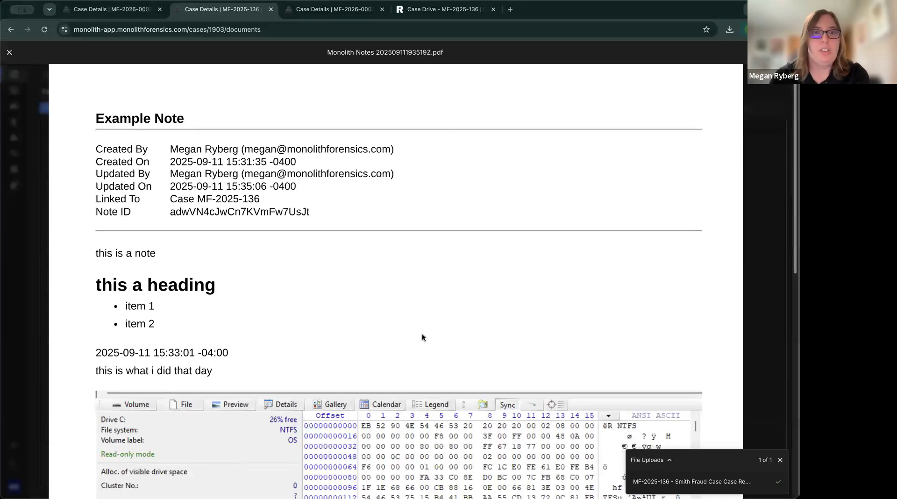
{"action": "scroll", "coordinate": [421, 337], "scroll_direction": "down", "scroll_amount": 10}
{"action": "scroll", "coordinate": [256, 266], "scroll_direction": "up", "scroll_amount": 10}
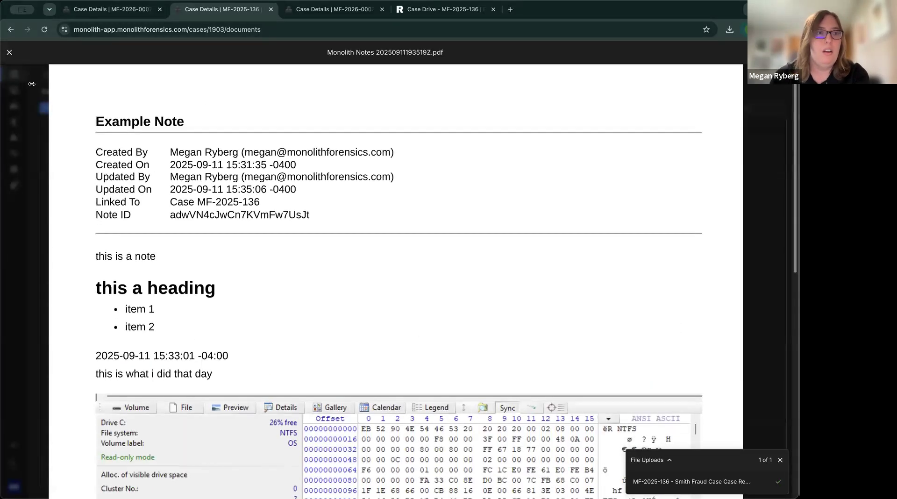
{"action": "left_click", "coordinate": [9, 53]}
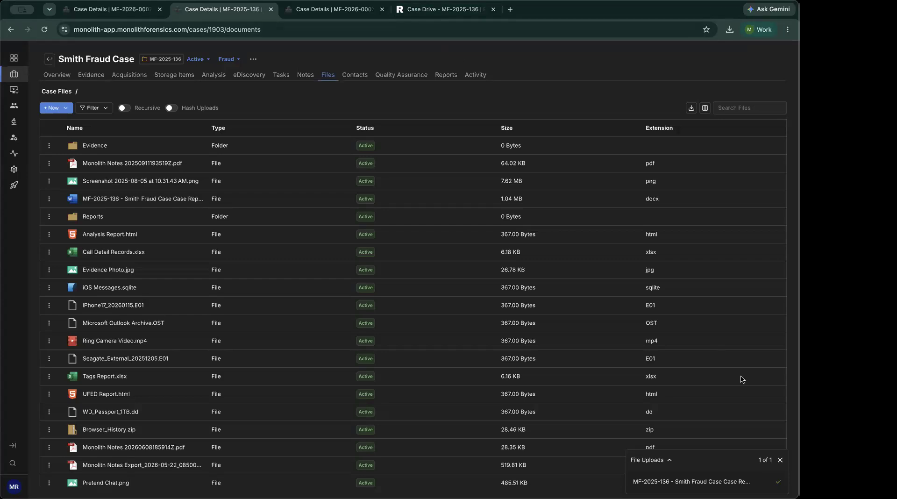
{"action": "left_click", "coordinate": [780, 460]}
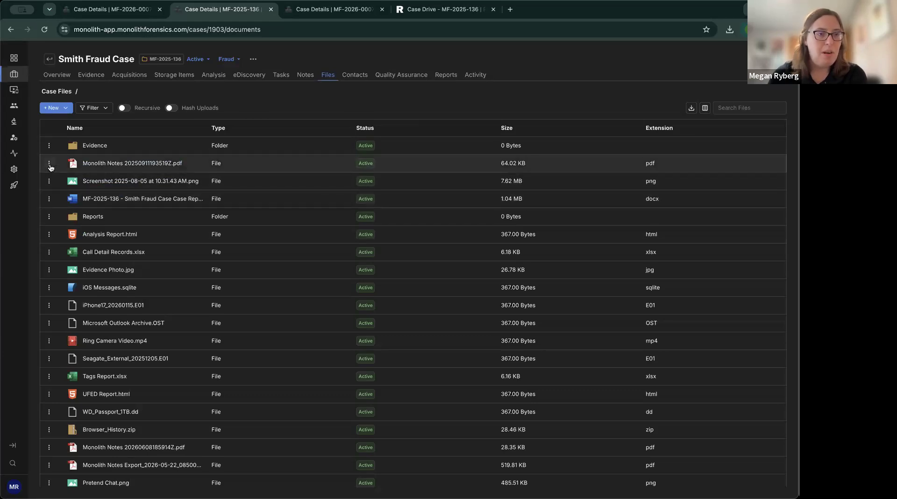
Preview the 2025-08-05 screenshot, Pretend Chat.png and Tags Report.xlsx, closing each viewer.
{"action": "left_click", "coordinate": [155, 182]}
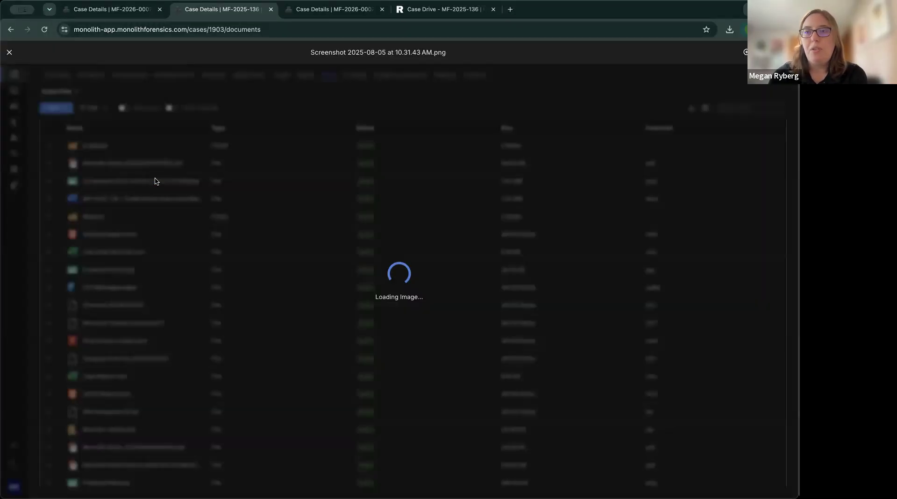
{"action": "left_click", "coordinate": [10, 53]}
{"action": "scroll", "coordinate": [204, 311], "scroll_direction": "down", "scroll_amount": 2}
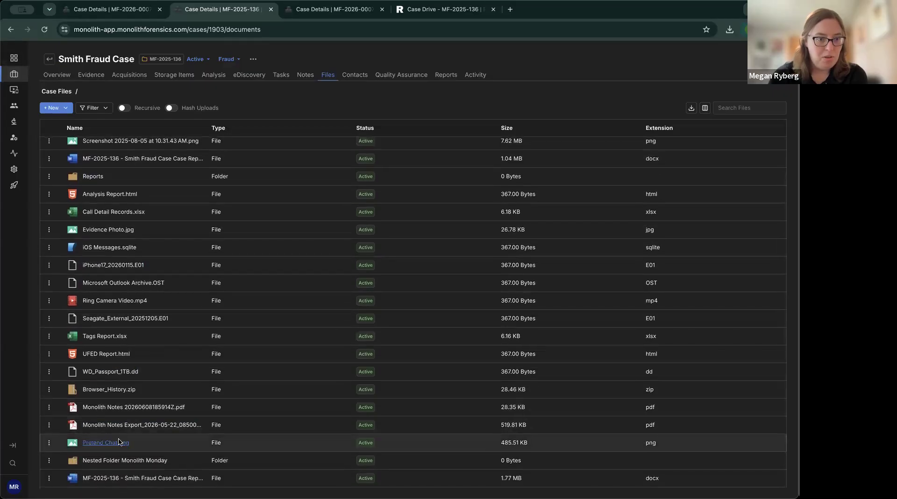
{"action": "left_click", "coordinate": [120, 441]}
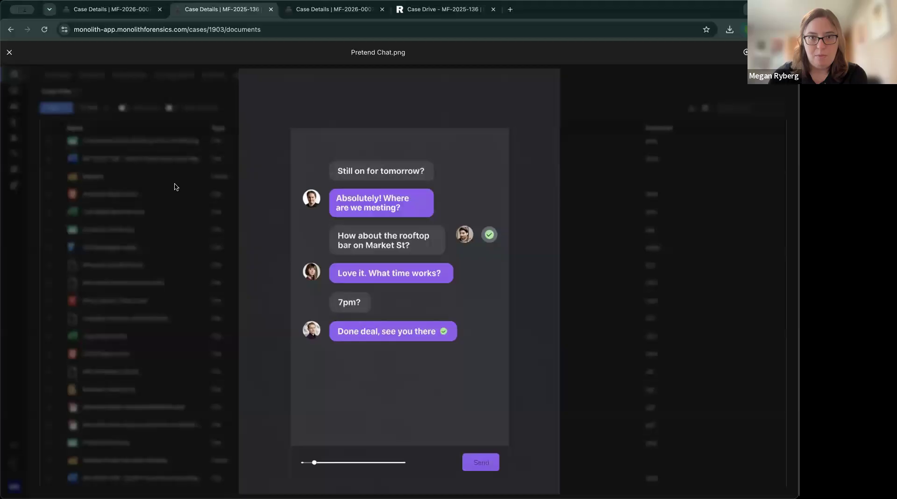
{"action": "left_click", "coordinate": [9, 52]}
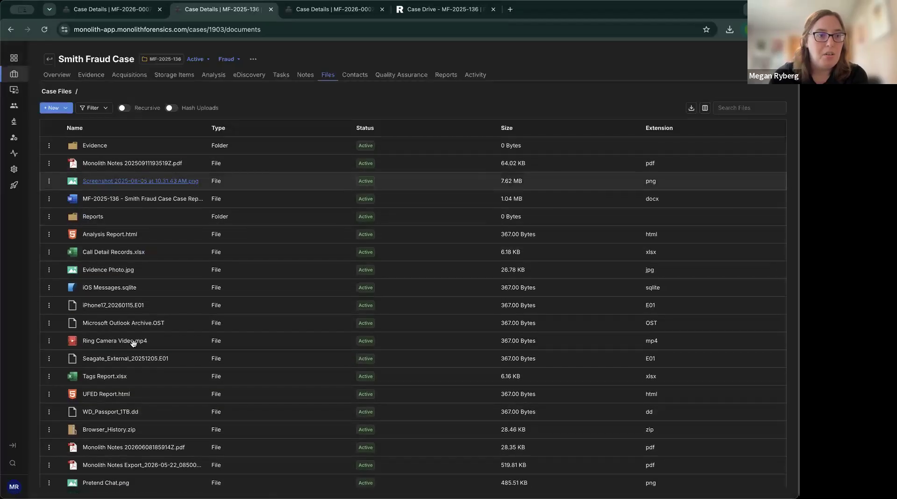
{"action": "scroll", "coordinate": [135, 344], "scroll_direction": "down", "scroll_amount": 1}
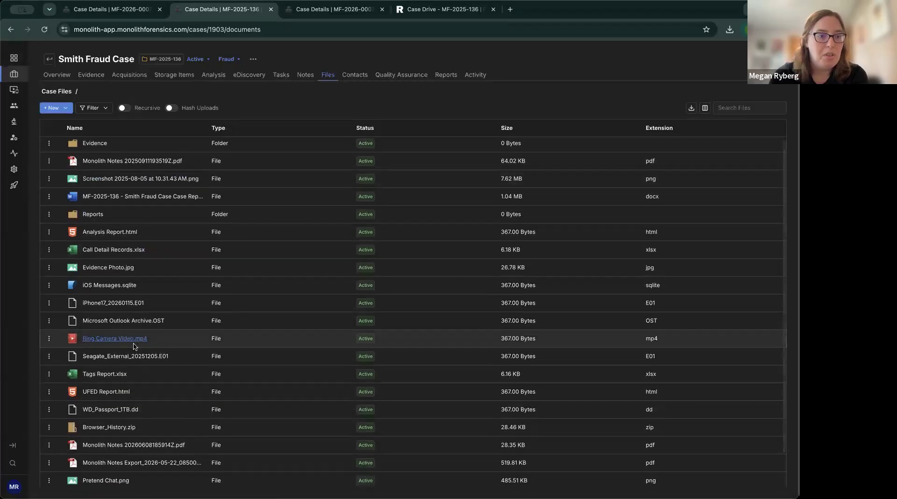
{"action": "left_click", "coordinate": [108, 373]}
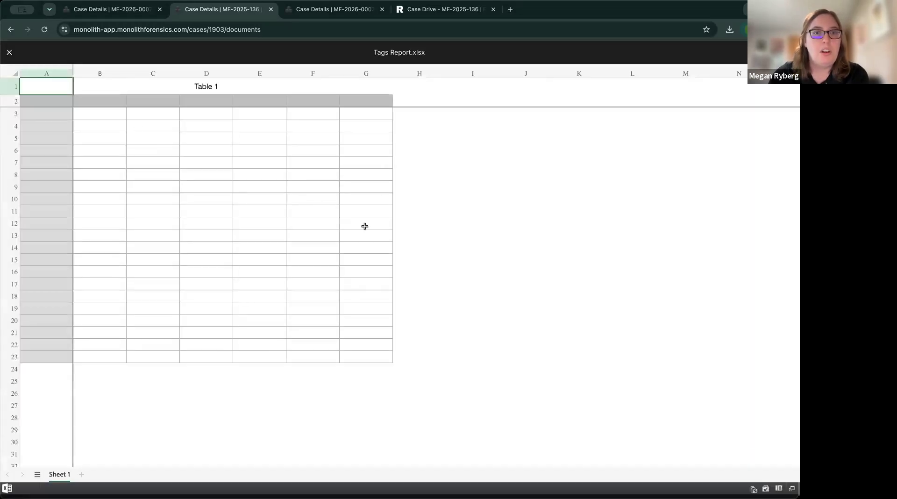
{"action": "scroll", "coordinate": [434, 308], "scroll_direction": "down", "scroll_amount": 5}
{"action": "scroll", "coordinate": [228, 168], "scroll_direction": "up", "scroll_amount": 5}
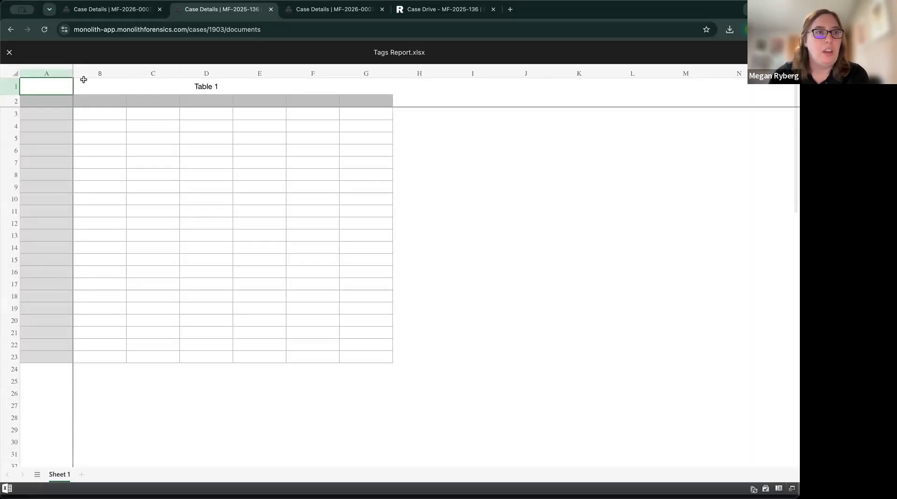
{"action": "left_click", "coordinate": [9, 53]}
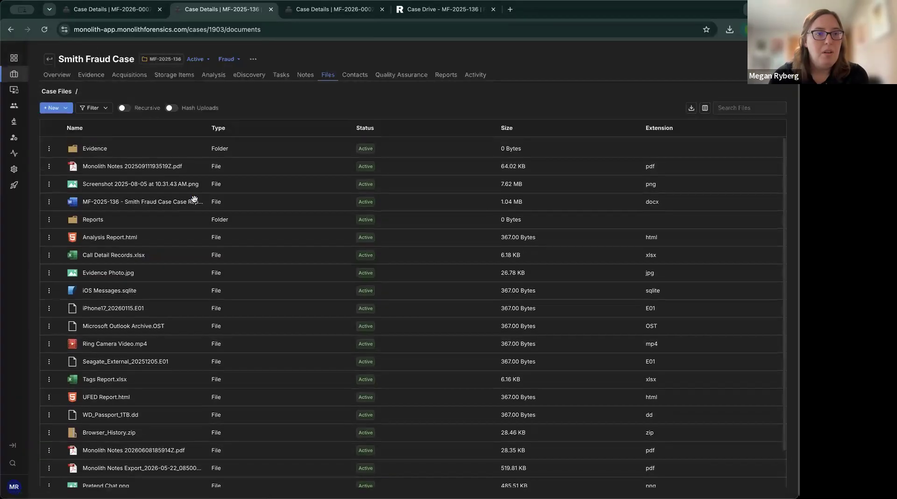
Open the notes PDF's Edit form and cancel it unchanged, then return to Project MM's notes tab.
{"action": "left_click", "coordinate": [49, 166]}
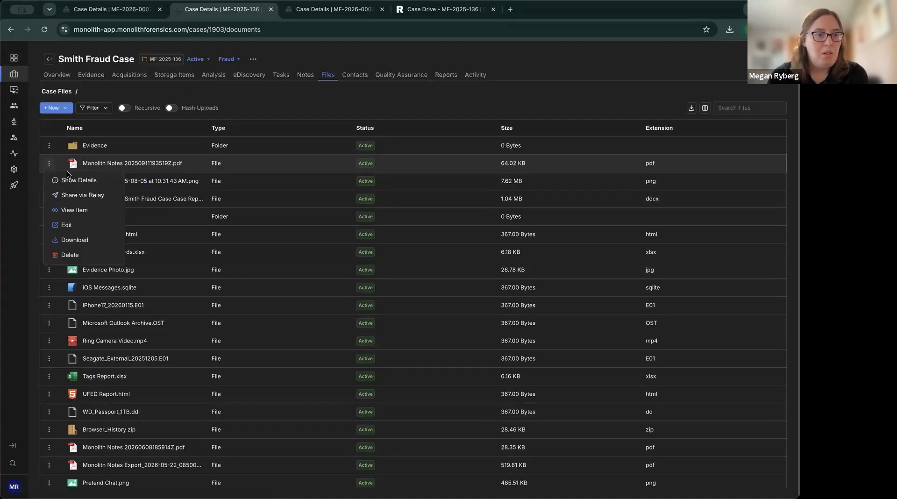
{"action": "left_click", "coordinate": [87, 227]}
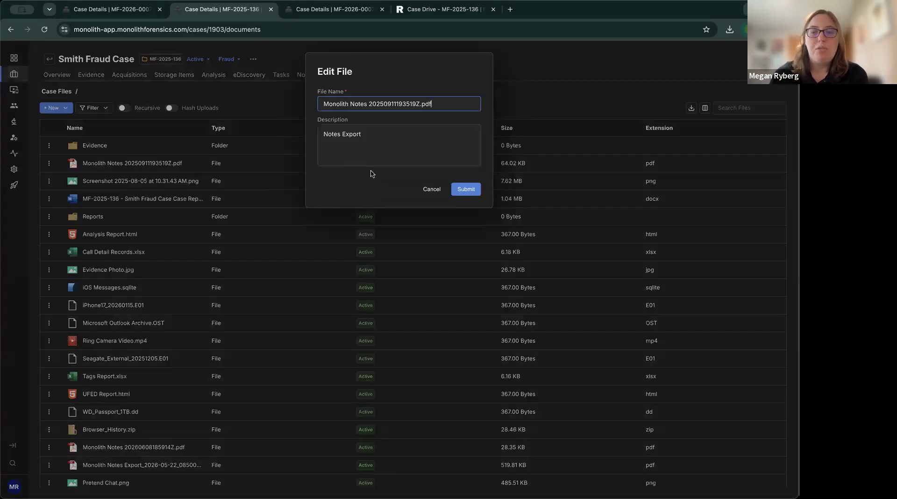
{"action": "left_click", "coordinate": [431, 191]}
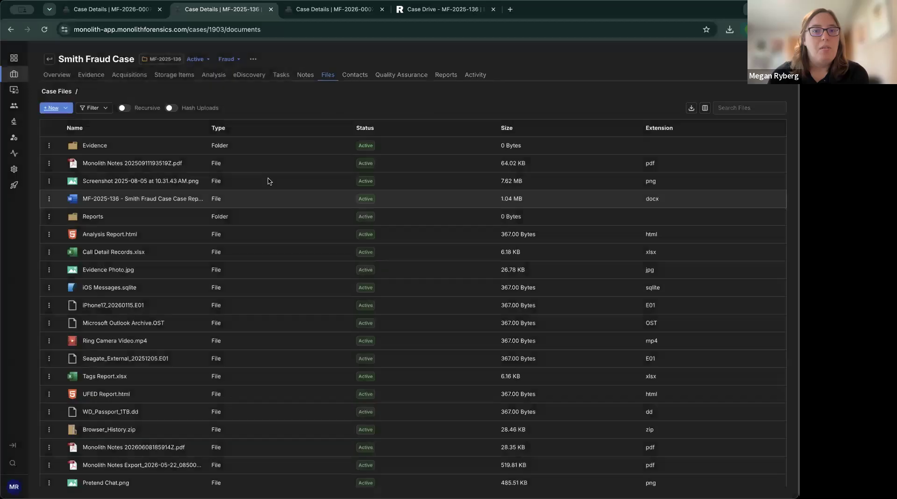
{"action": "left_click", "coordinate": [48, 164]}
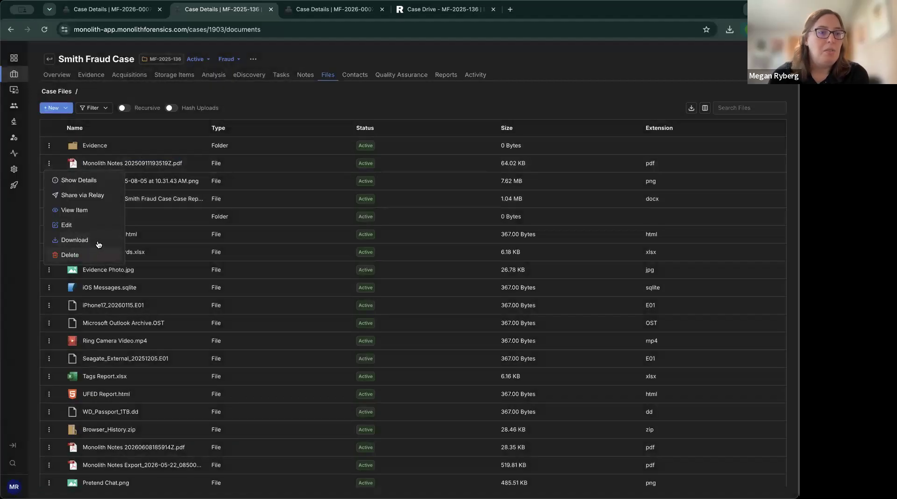
{"action": "left_click", "coordinate": [299, 111]}
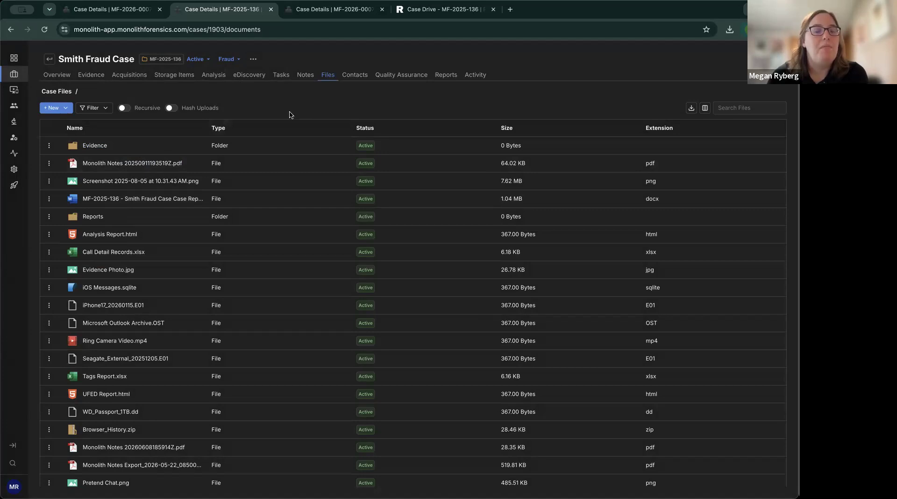
{"action": "left_click", "coordinate": [122, 14]}
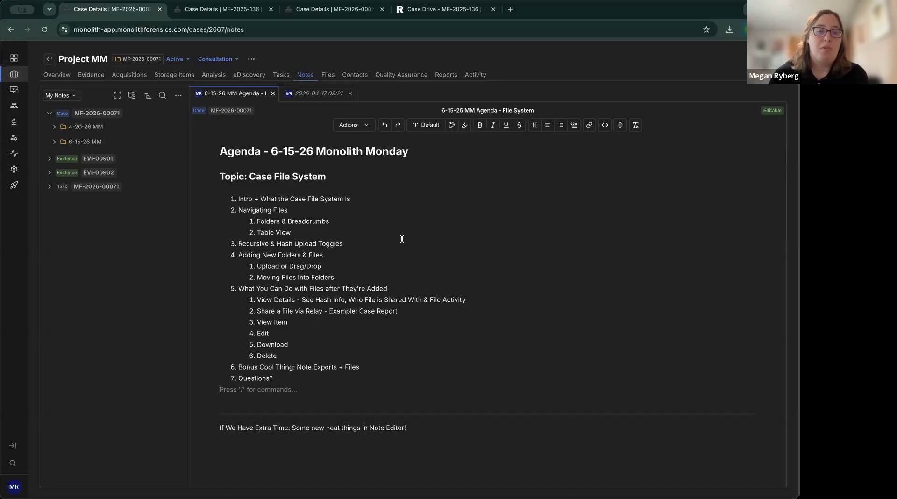
{"action": "left_click", "coordinate": [366, 127]}
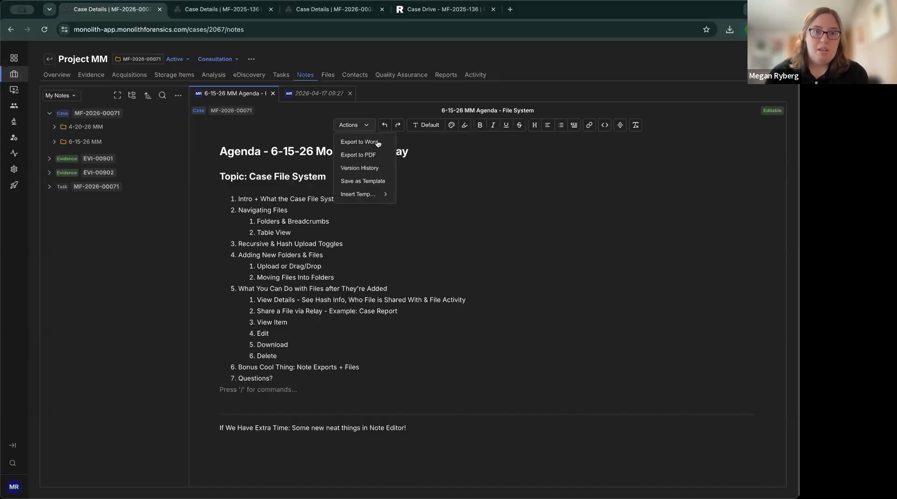
{"action": "left_click", "coordinate": [373, 157]}
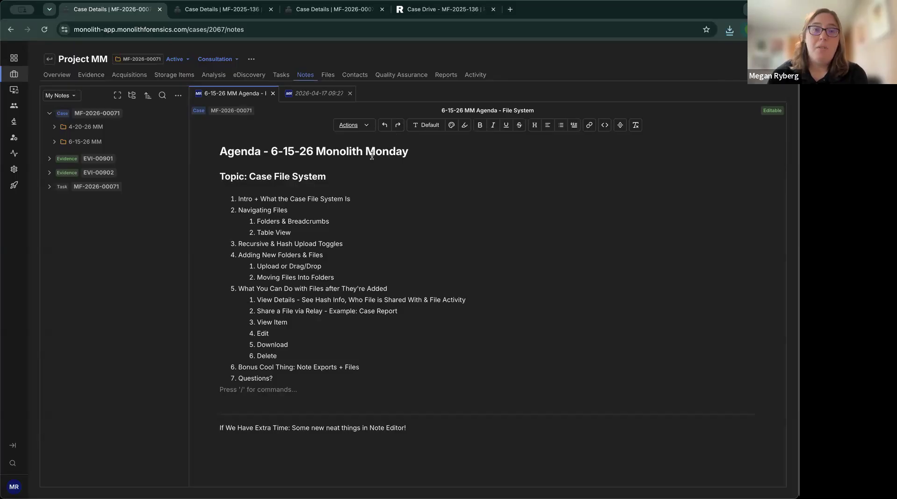
{"action": "left_click", "coordinate": [329, 75]}
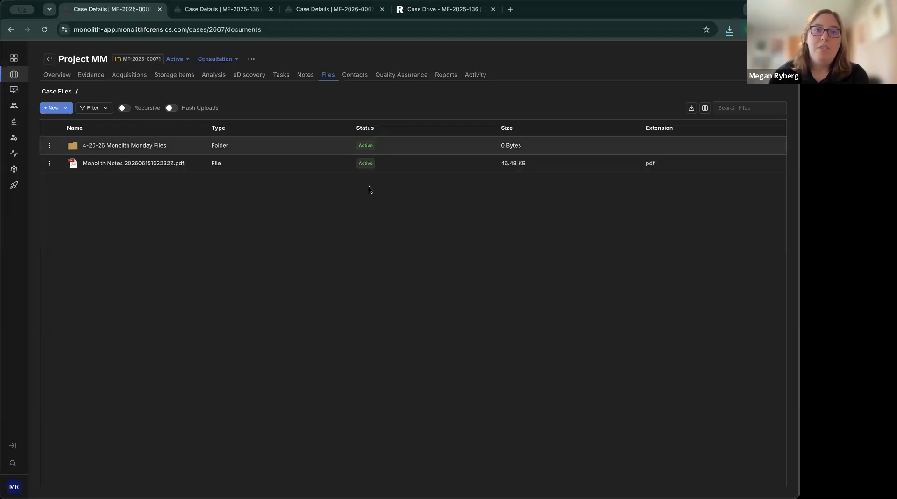
{"action": "left_click", "coordinate": [306, 77]}
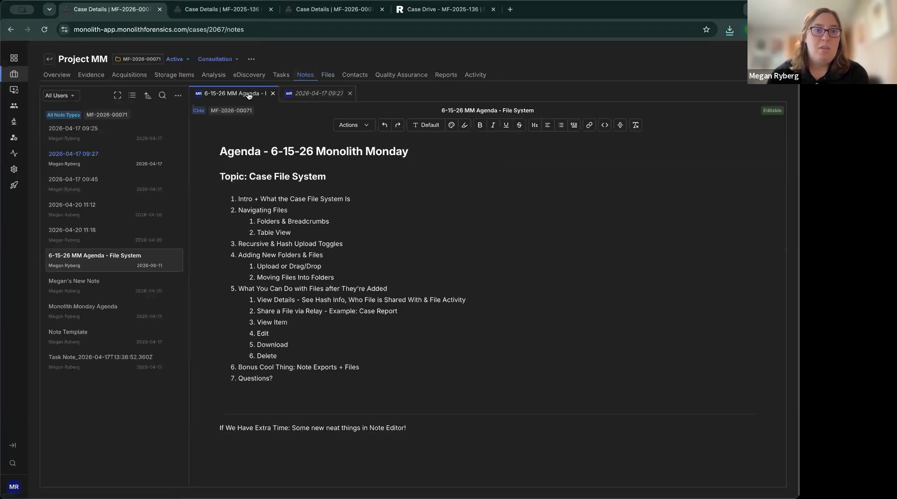
{"action": "left_click", "coordinate": [177, 95]}
{"action": "mouse_move", "coordinate": [202, 124]}
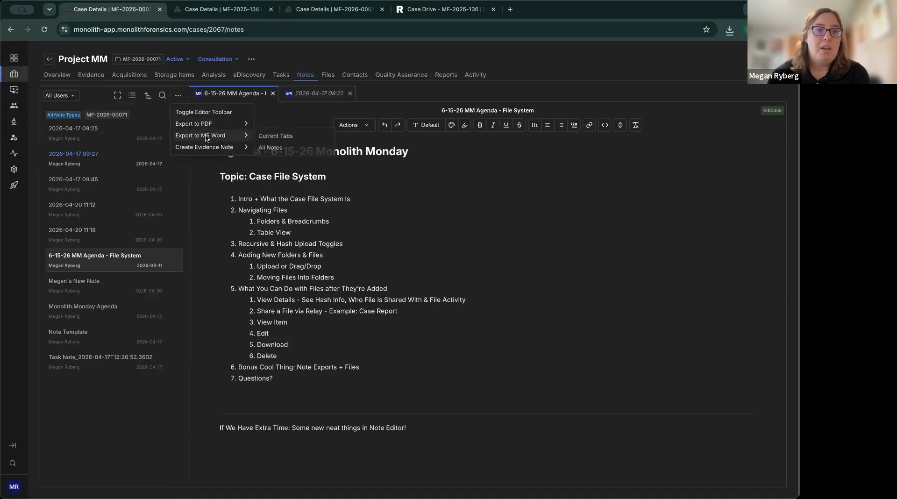
{"action": "left_click", "coordinate": [271, 136]}
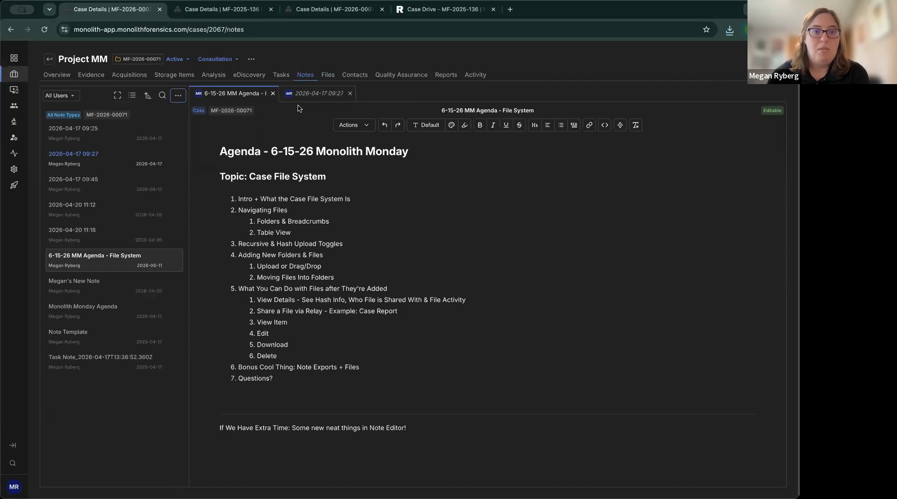
{"action": "left_click", "coordinate": [329, 76]}
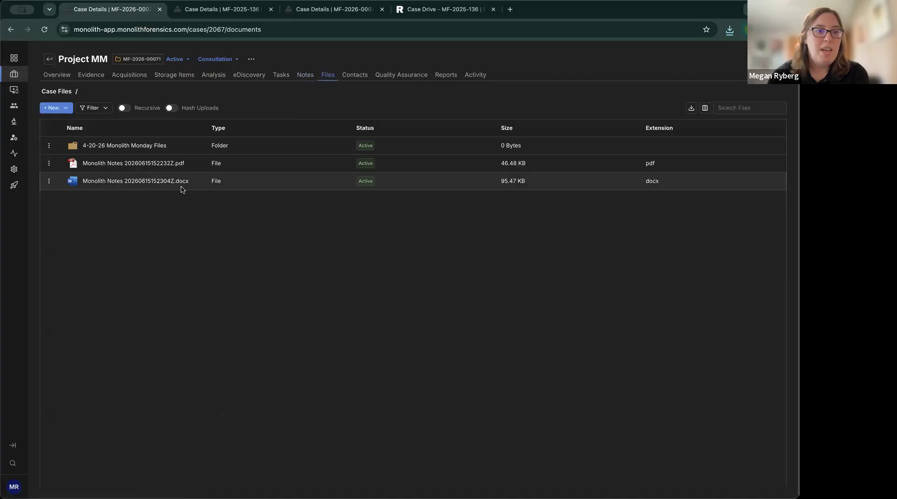
{"action": "left_click", "coordinate": [305, 75]}
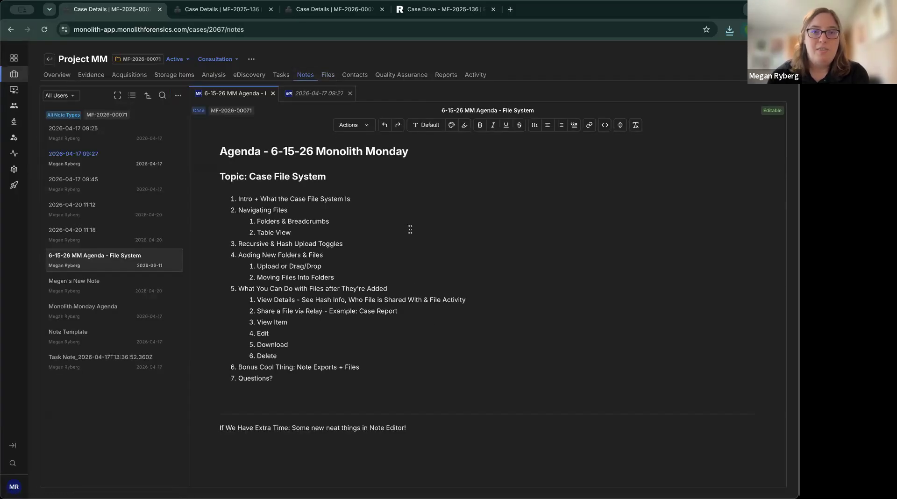
{"action": "left_click", "coordinate": [328, 76]}
{"action": "left_click", "coordinate": [307, 79]}
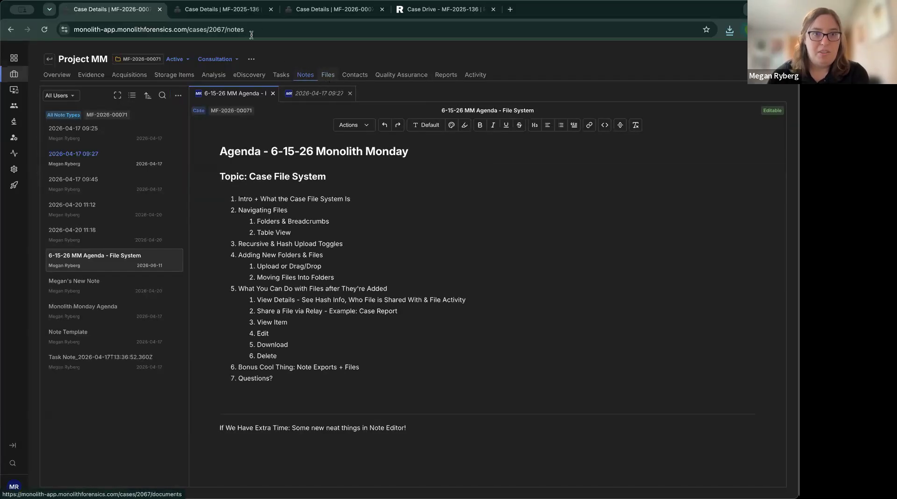